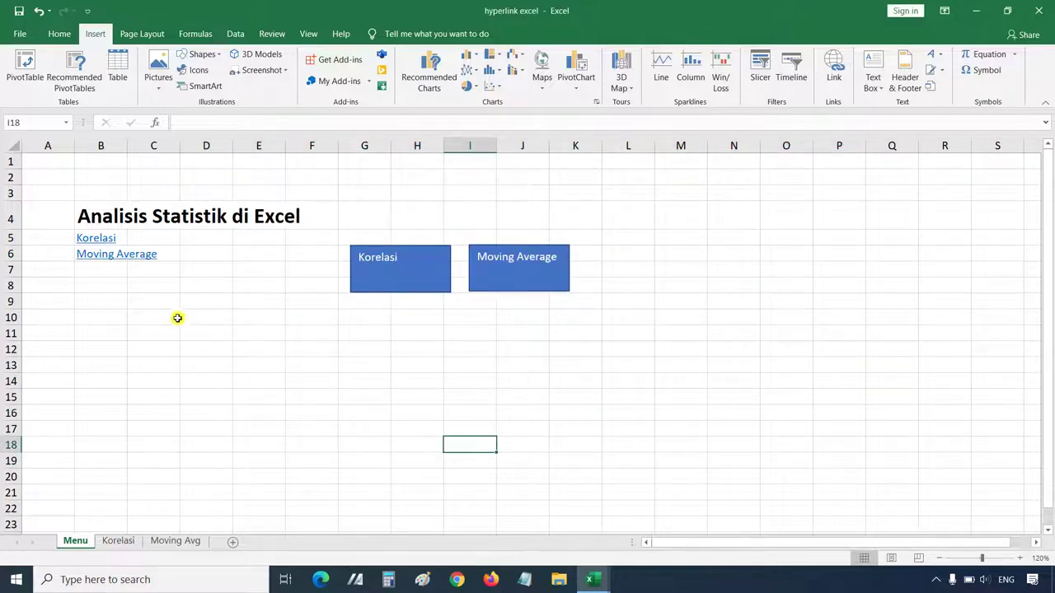
Step: Test the Korelasi text link in B5 and the Moving Average rectangle, returning to Menu between them
click(97, 237)
click(97, 238)
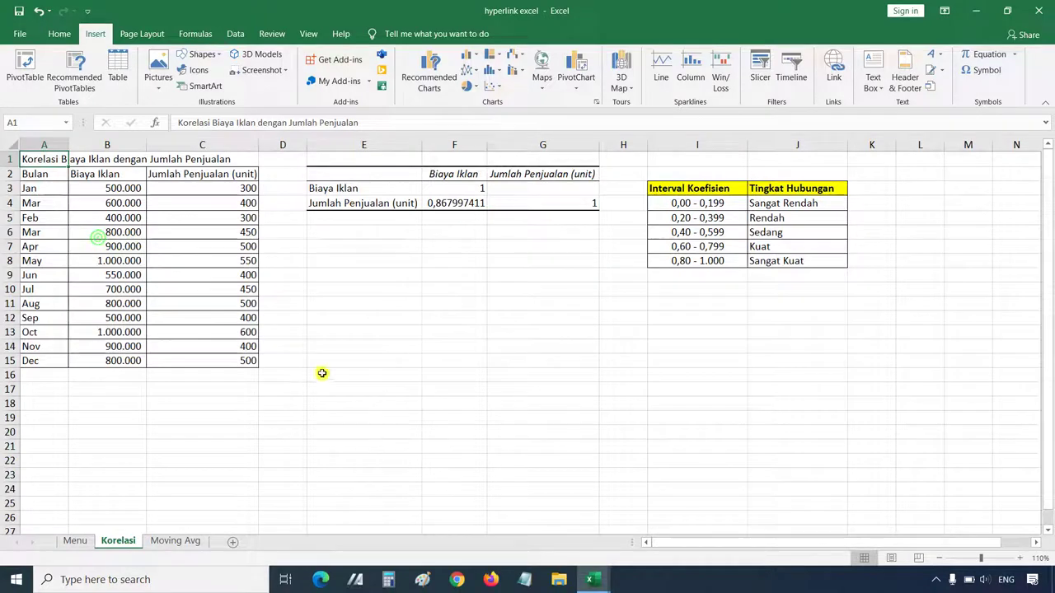
scroll(346, 444, down, 4)
scroll(365, 511, up, 4)
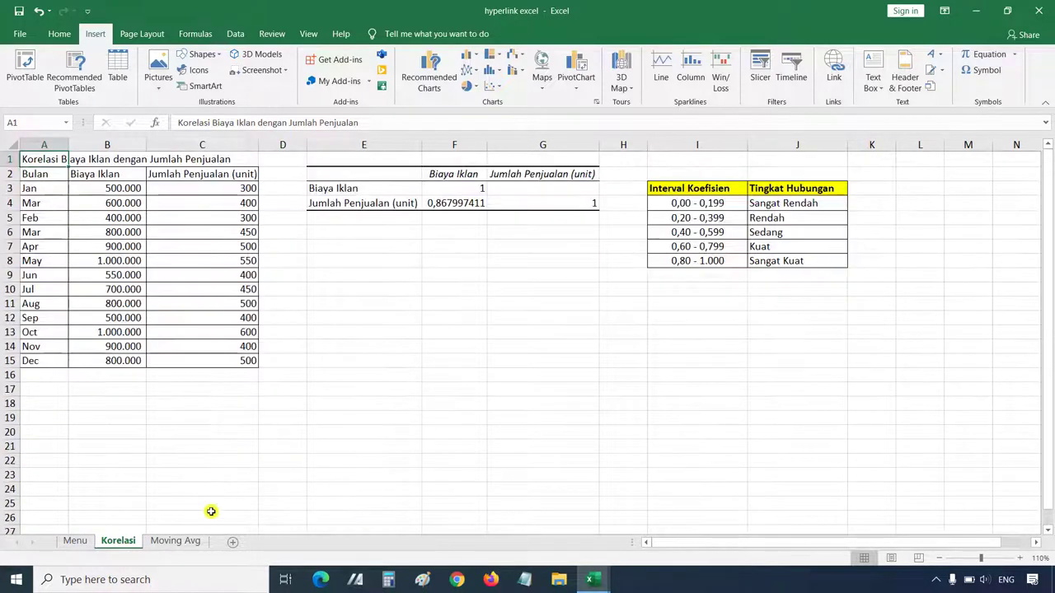
click(75, 541)
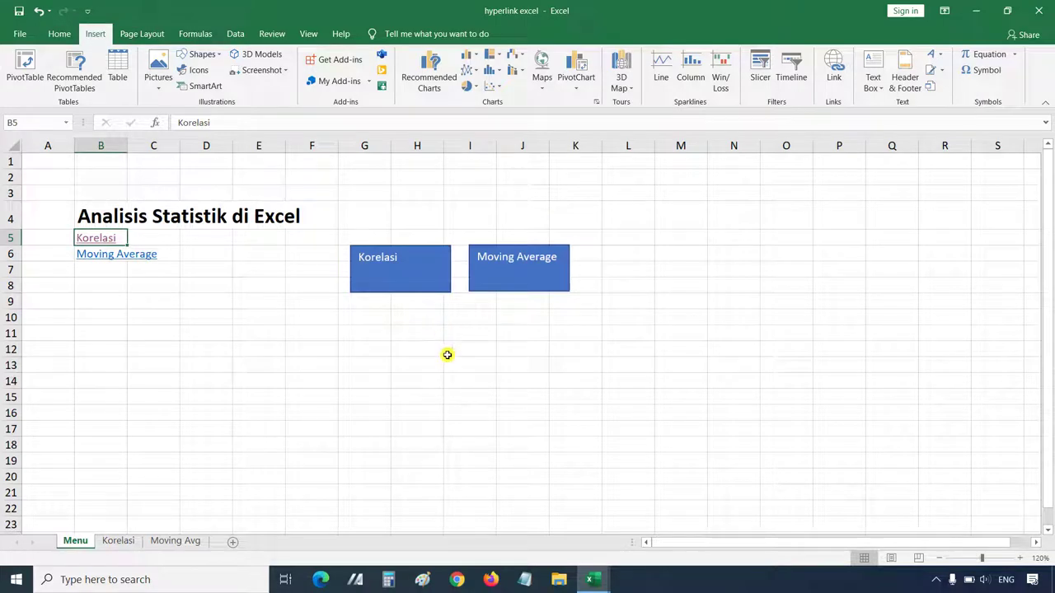
click(517, 279)
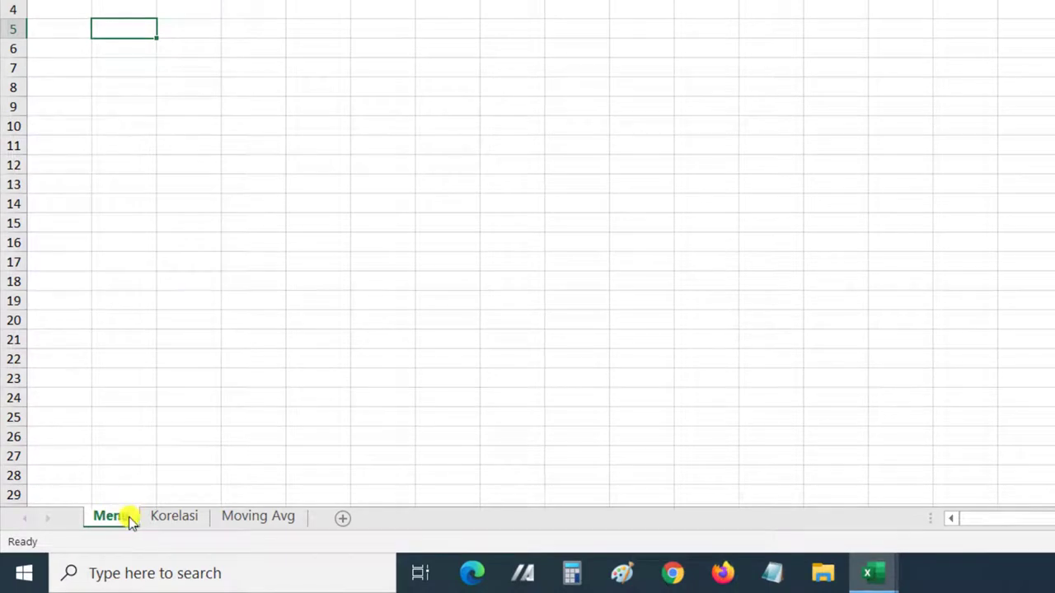
Step: Look over the Korelasi and Moving Avg sheets, then go back to the Menu sheet
click(187, 521)
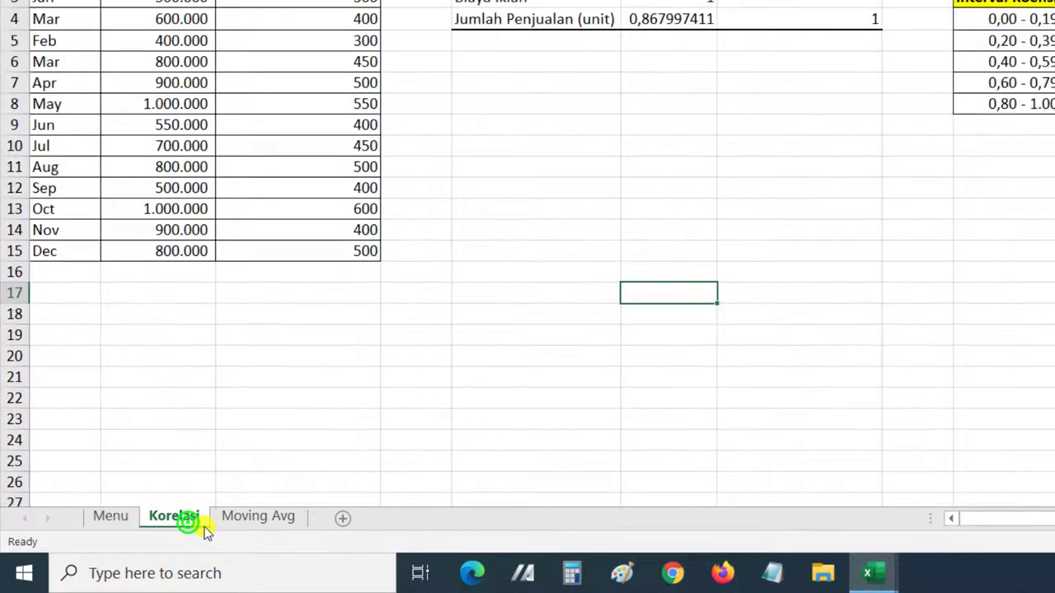
click(239, 518)
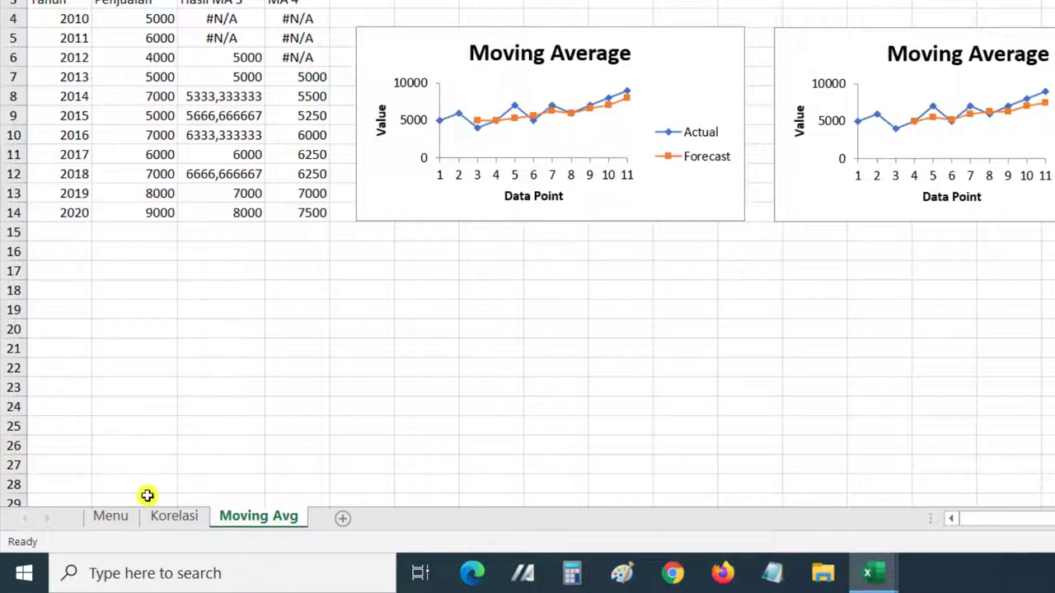
click(120, 512)
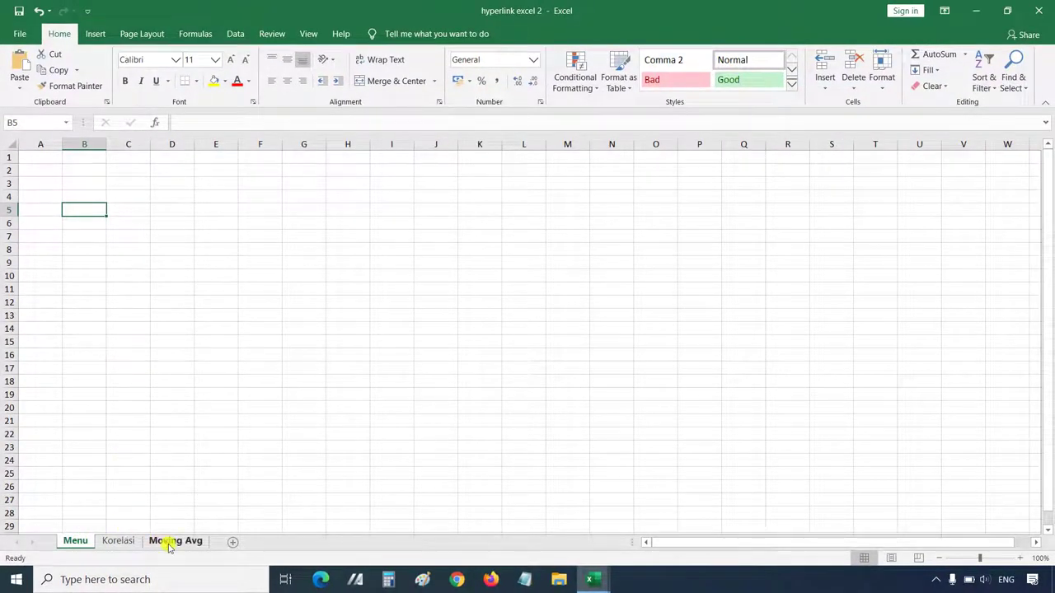
Step: Enter 'Analisis Statistik di Excel' in B4, 'Korelasi' in B5 and 'Moving Average' in B6
click(74, 192)
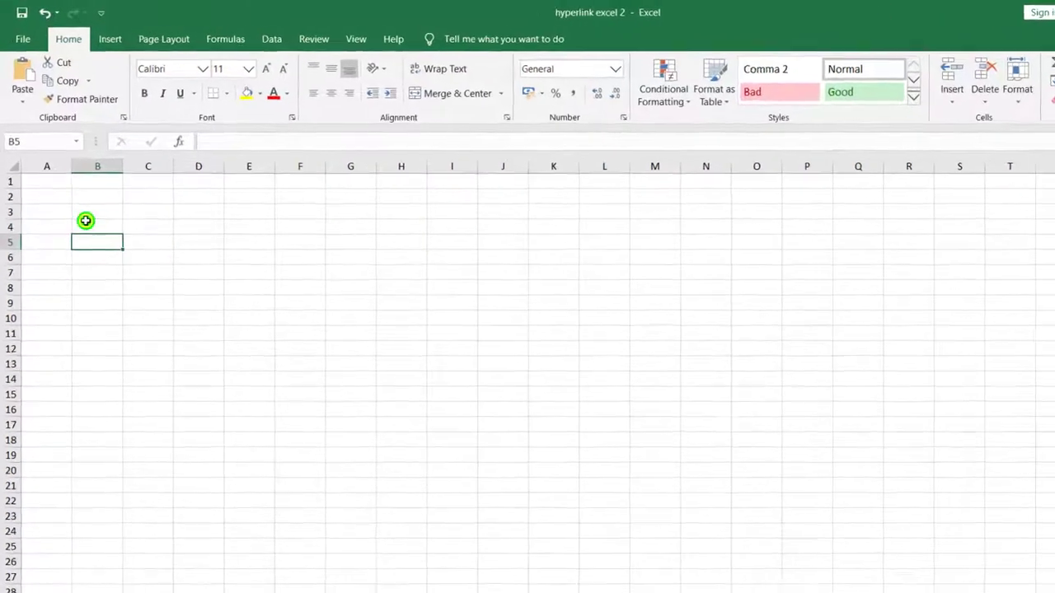
text(Analisis Statistik di Excel)
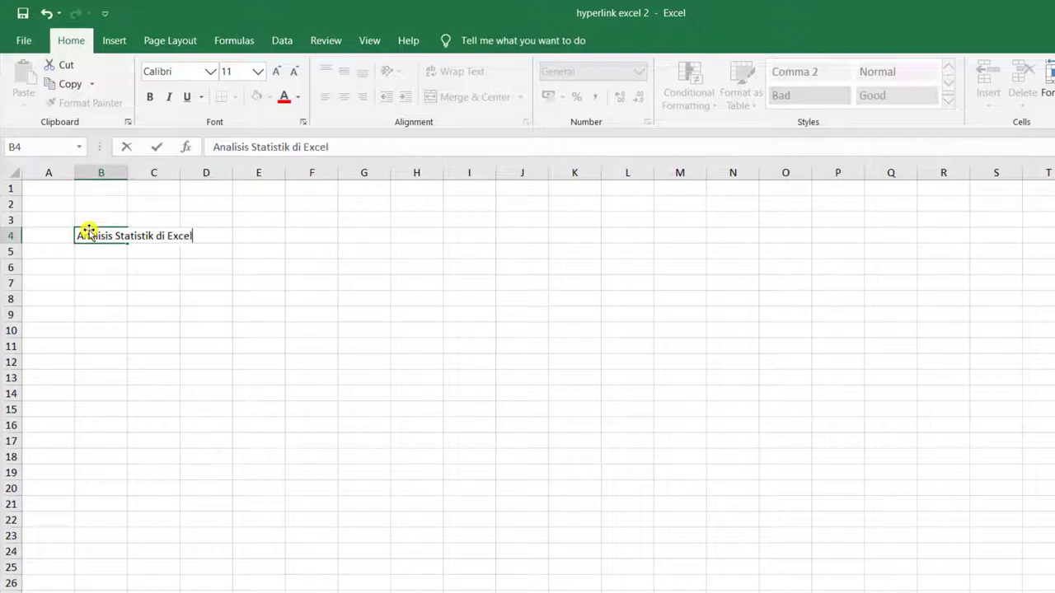
key(Return)
text(Korelasi)
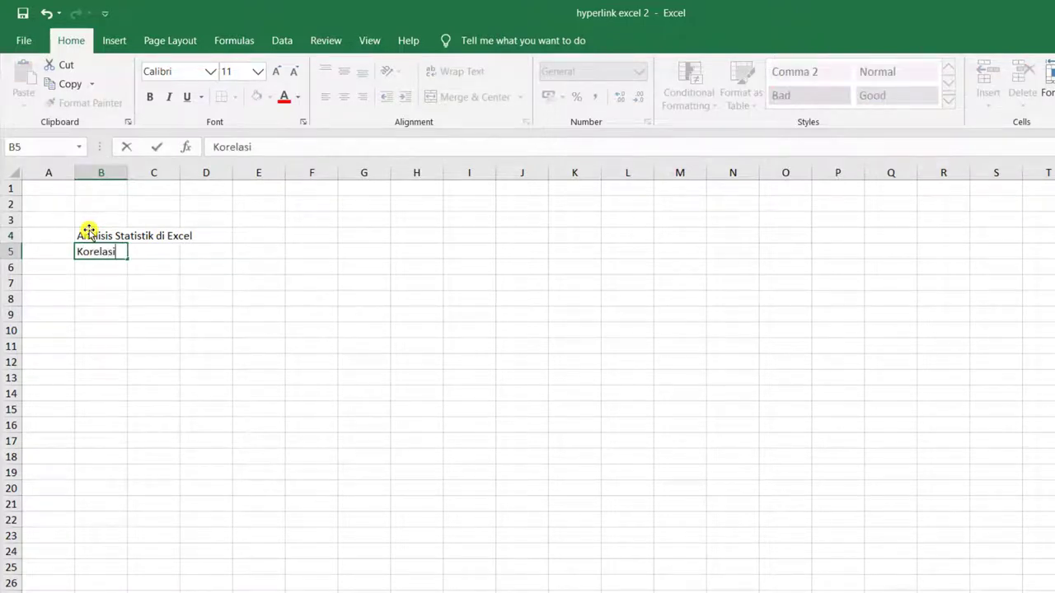
key(Return)
text(Moving Average)
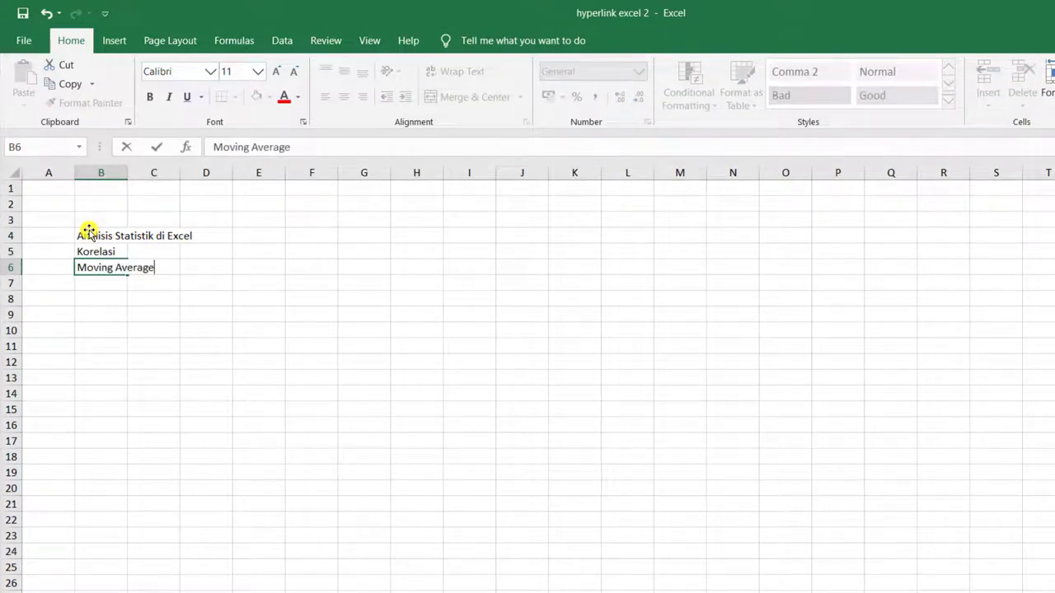
key(Return)
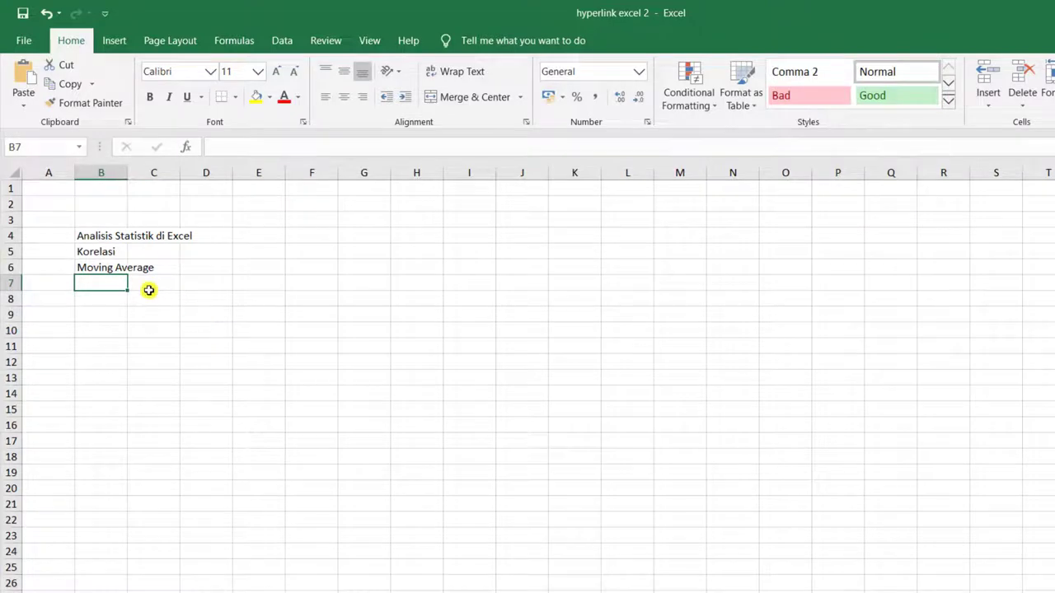
Step: Link cell B5 (Korelasi) to the Korelasi sheet as a place in this document
click(99, 253)
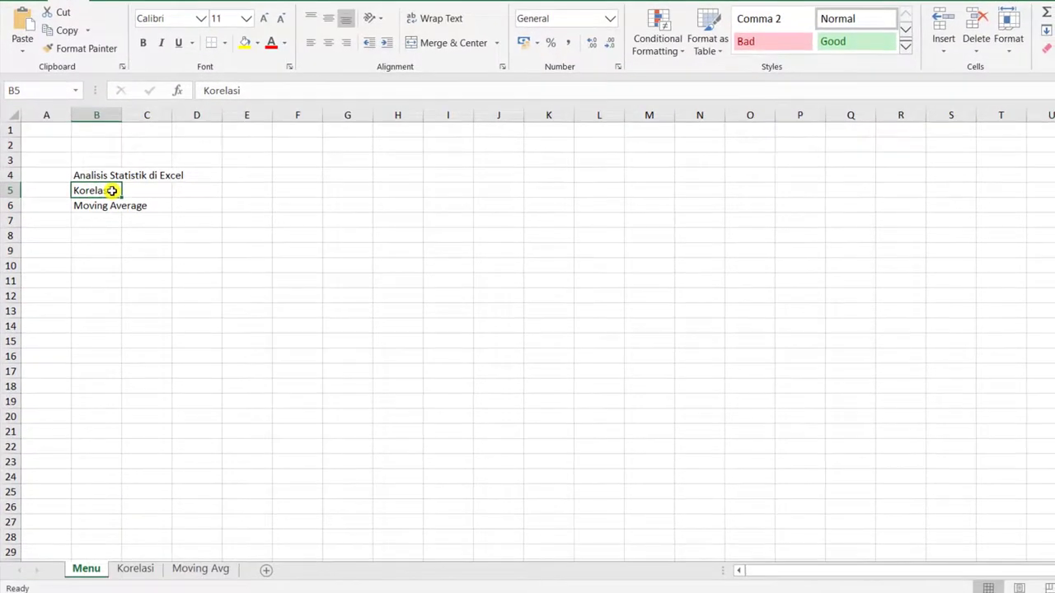
right_click(112, 190)
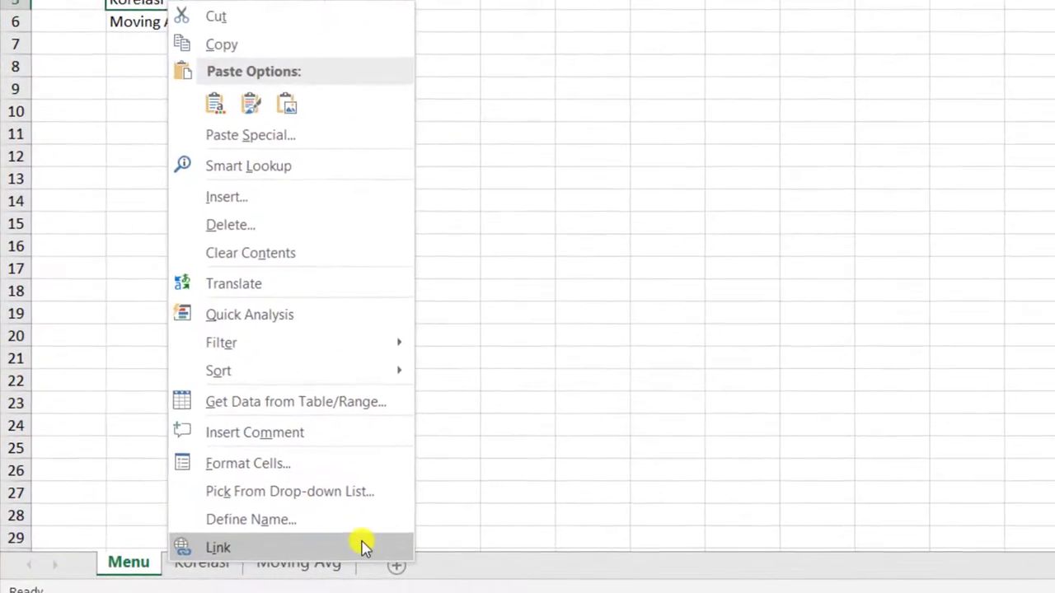
click(365, 547)
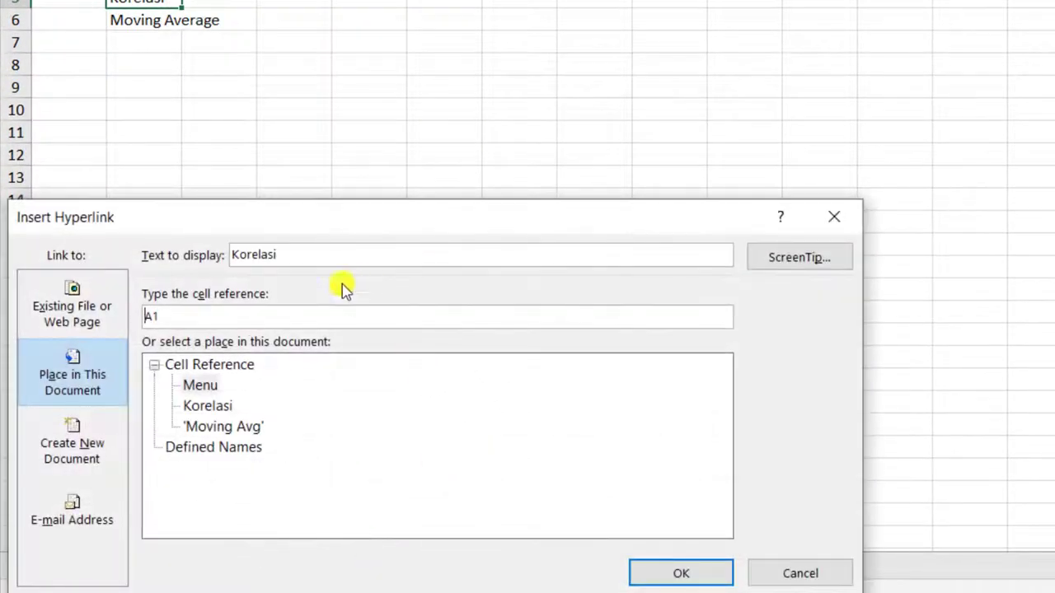
drag(348, 218, 425, 91)
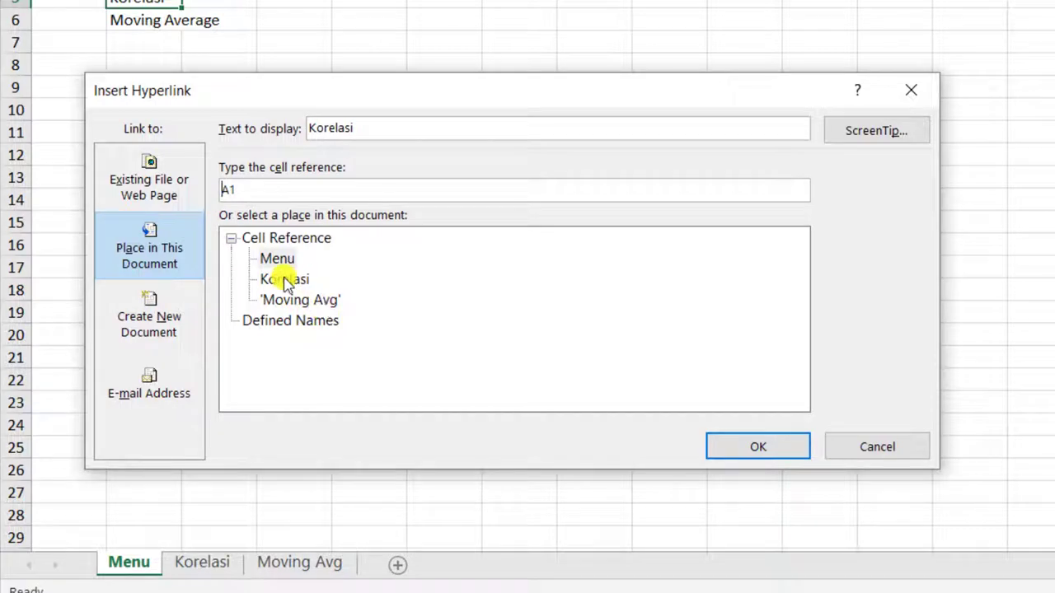
click(286, 280)
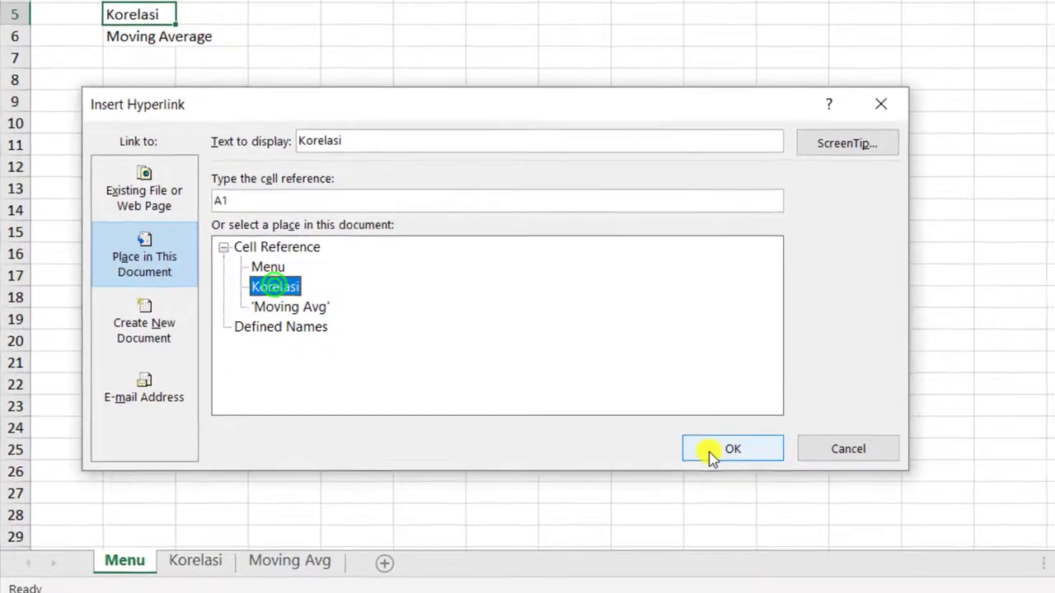
click(714, 445)
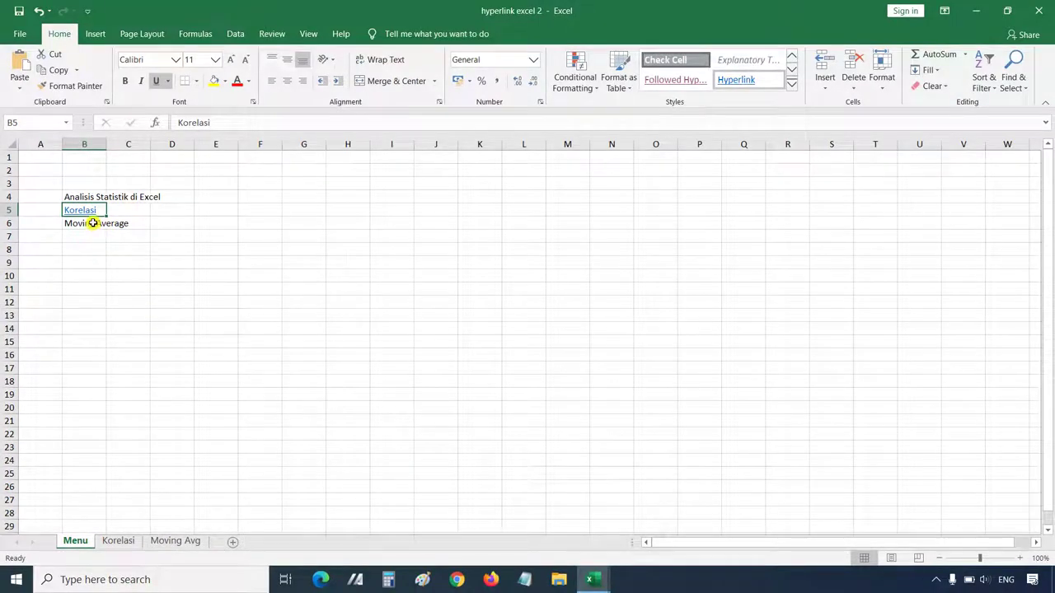
Step: Link cell B6 (Moving Average) to the Moving Avg sheet
click(91, 224)
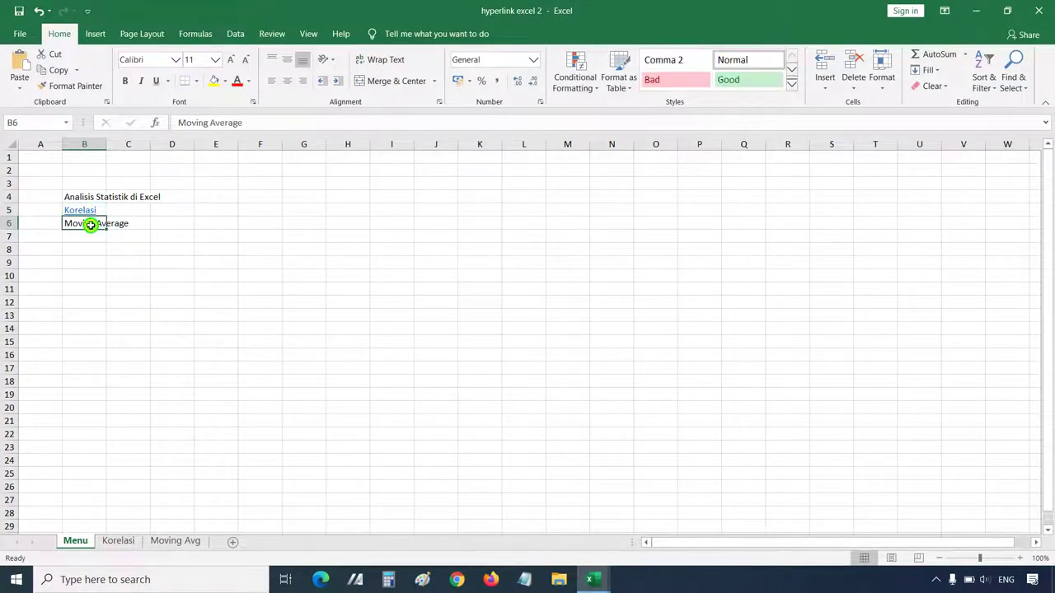
right_click(91, 225)
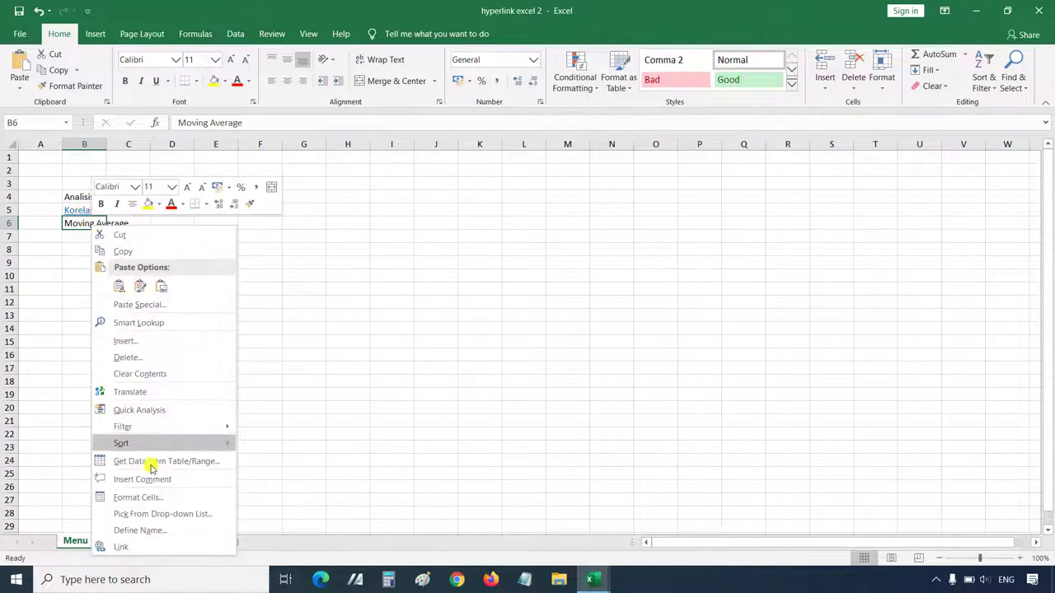
click(173, 552)
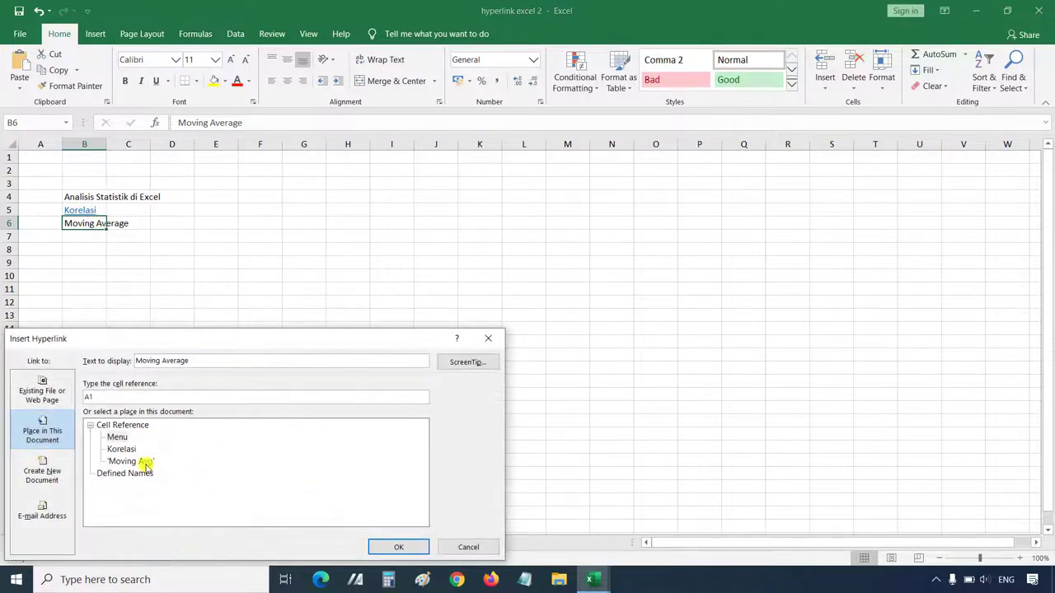
click(144, 463)
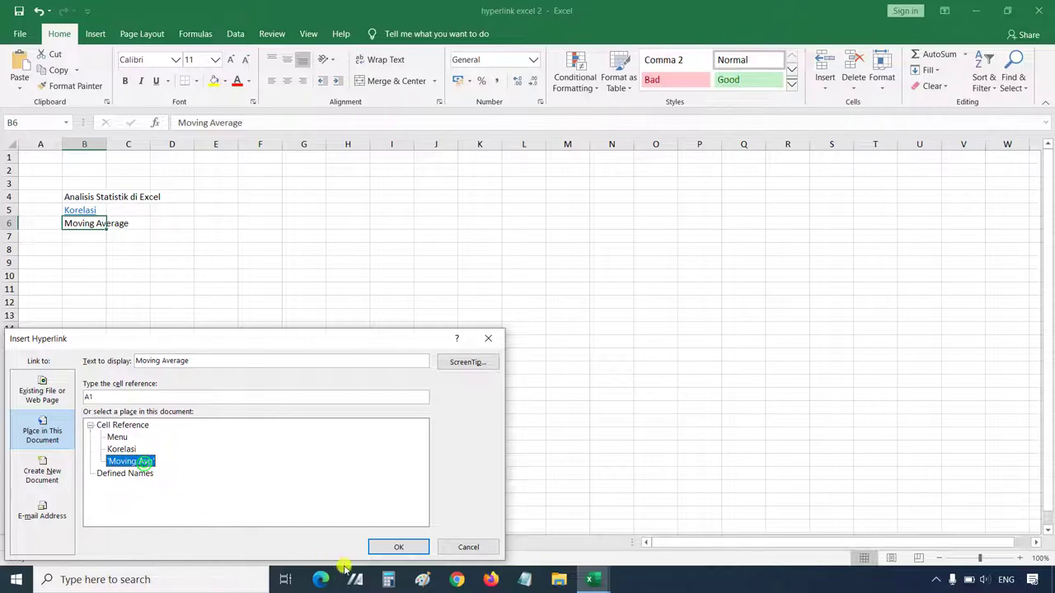
click(391, 550)
click(333, 369)
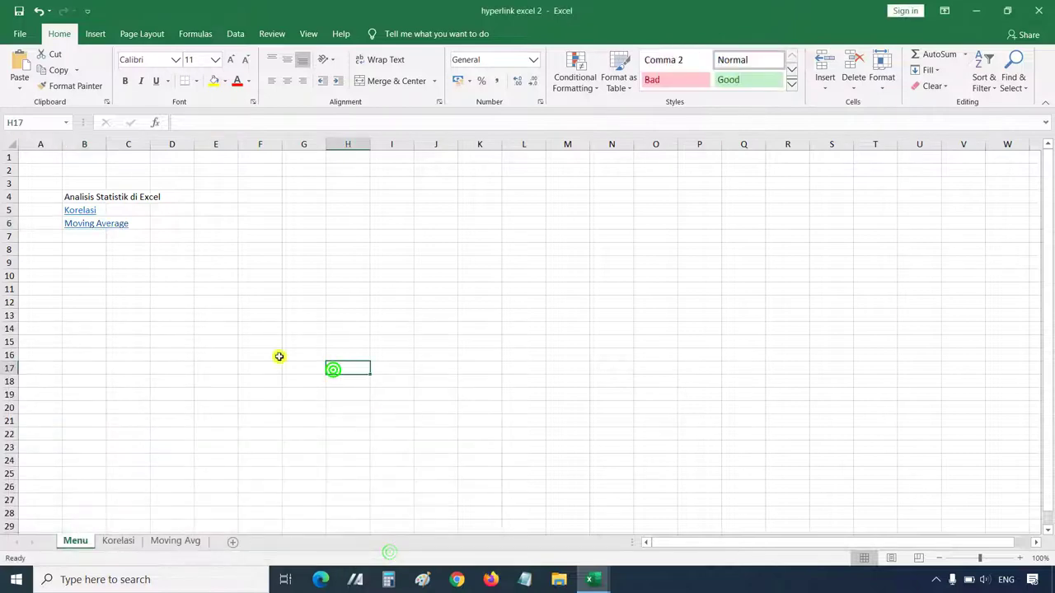
click(83, 212)
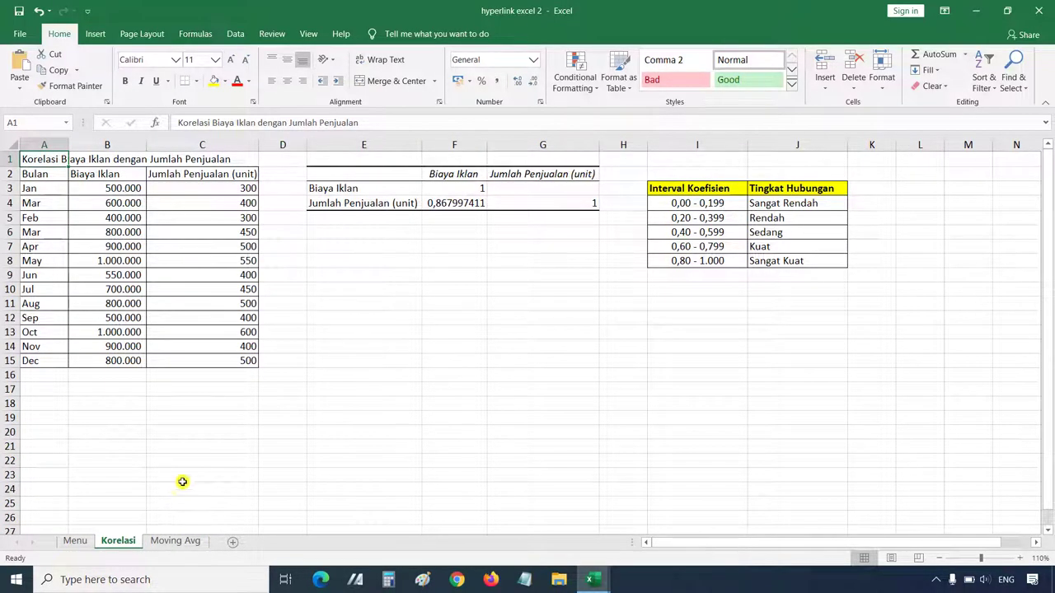
click(76, 541)
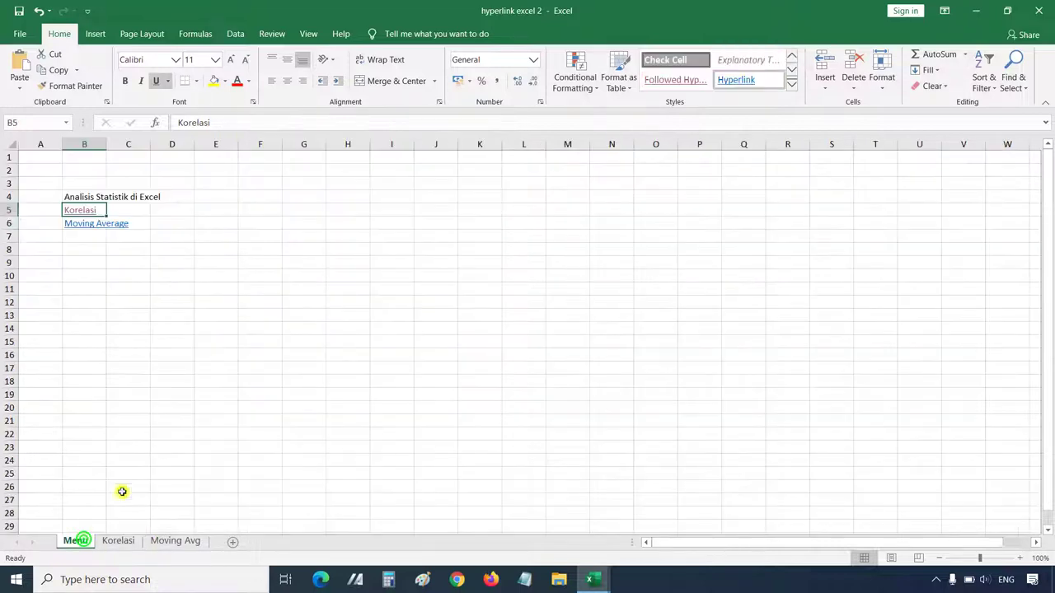
click(84, 225)
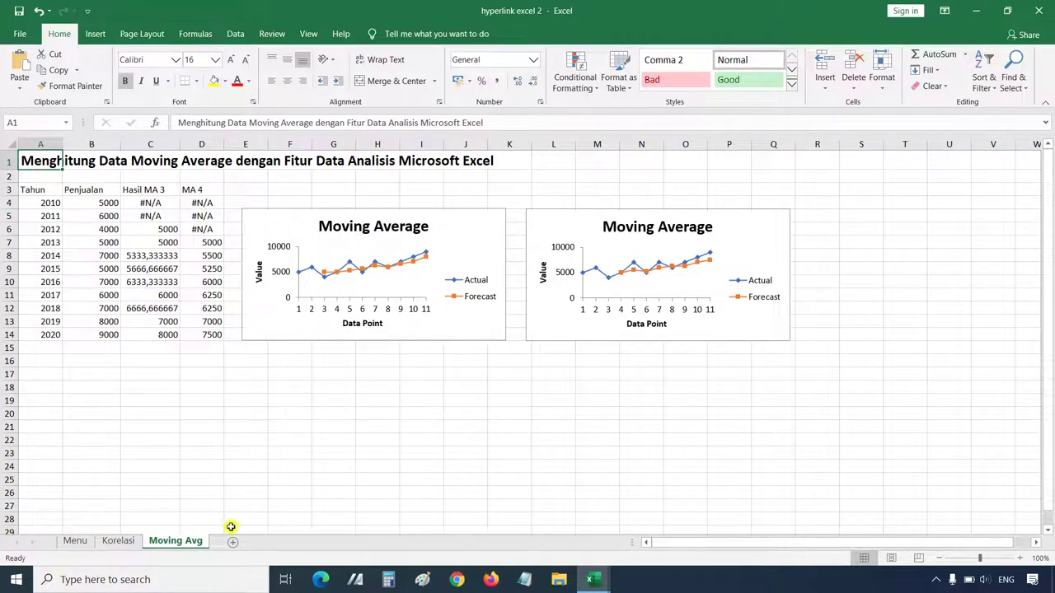
click(75, 541)
click(229, 251)
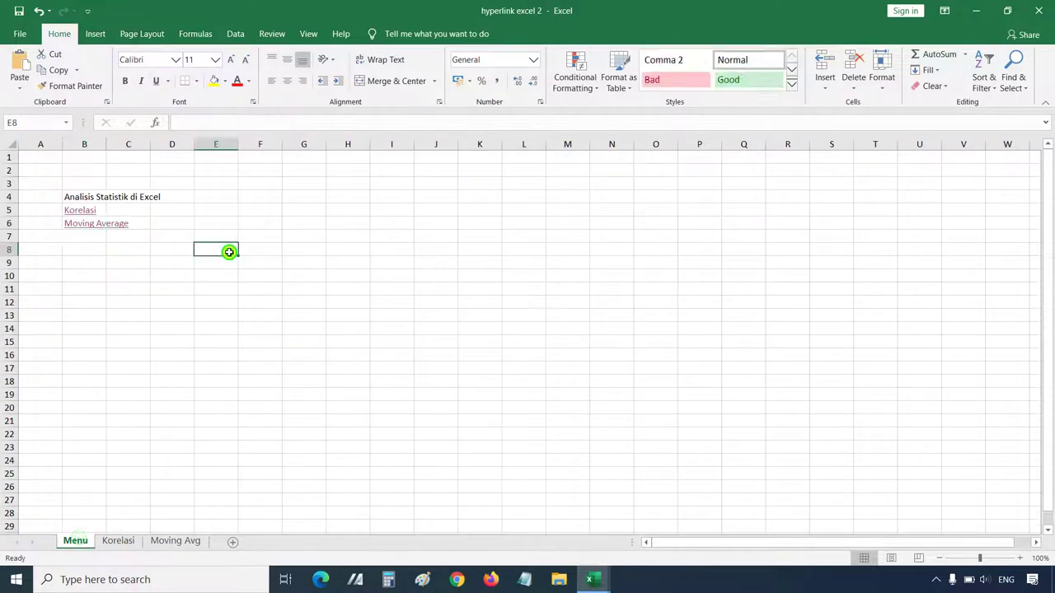
click(218, 212)
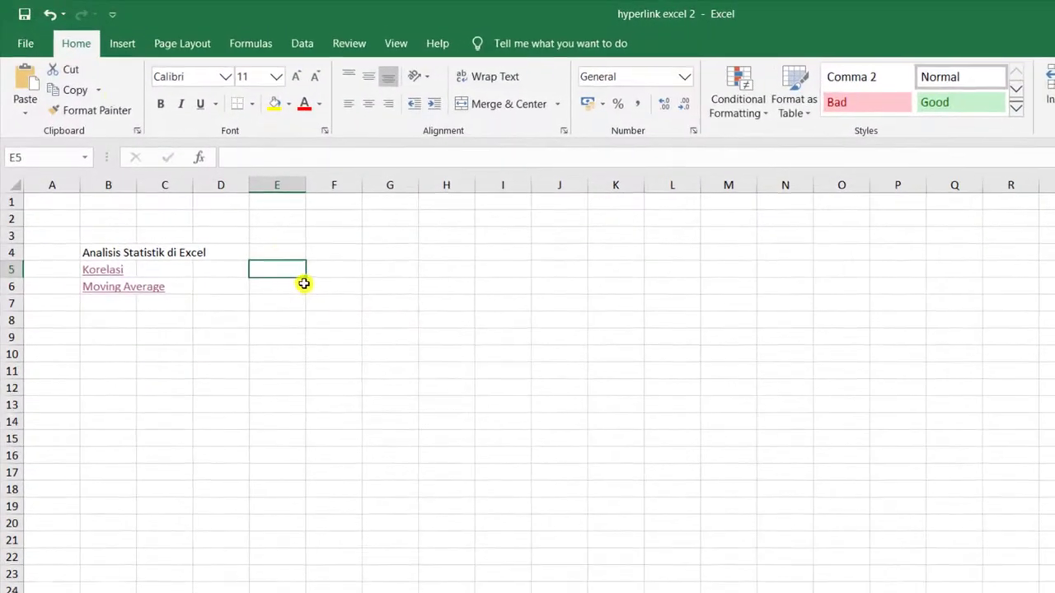
Step: Draw a blue rectangle over E4:F6 and label it Korelasi
click(122, 45)
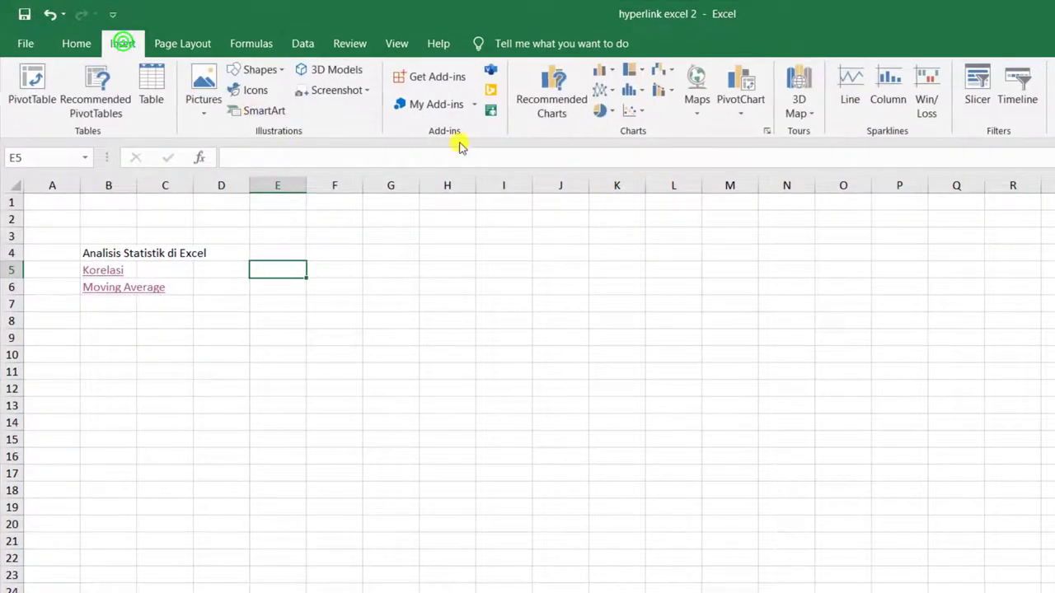
click(272, 74)
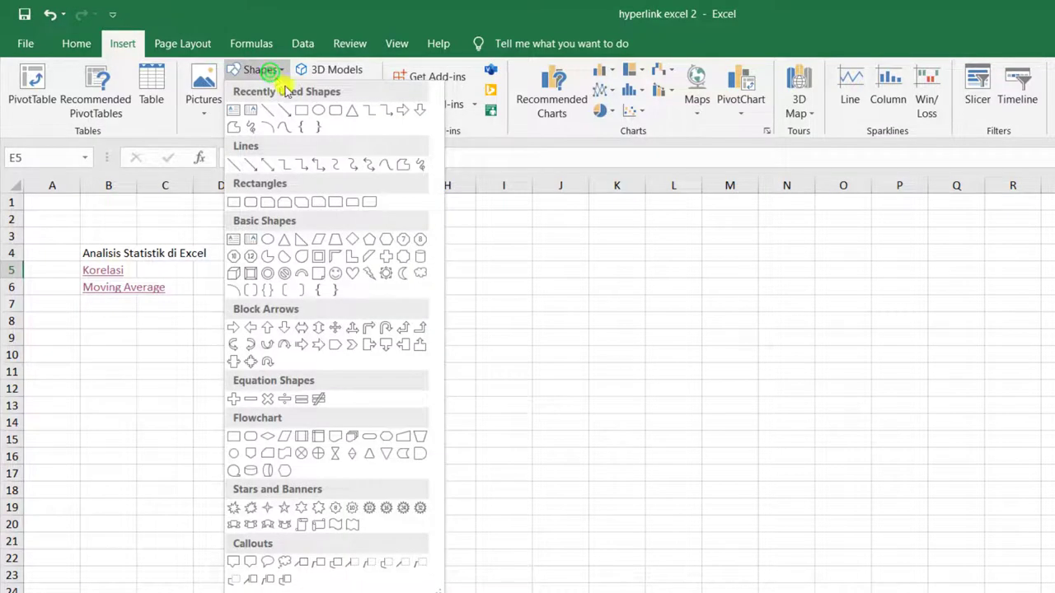
click(305, 111)
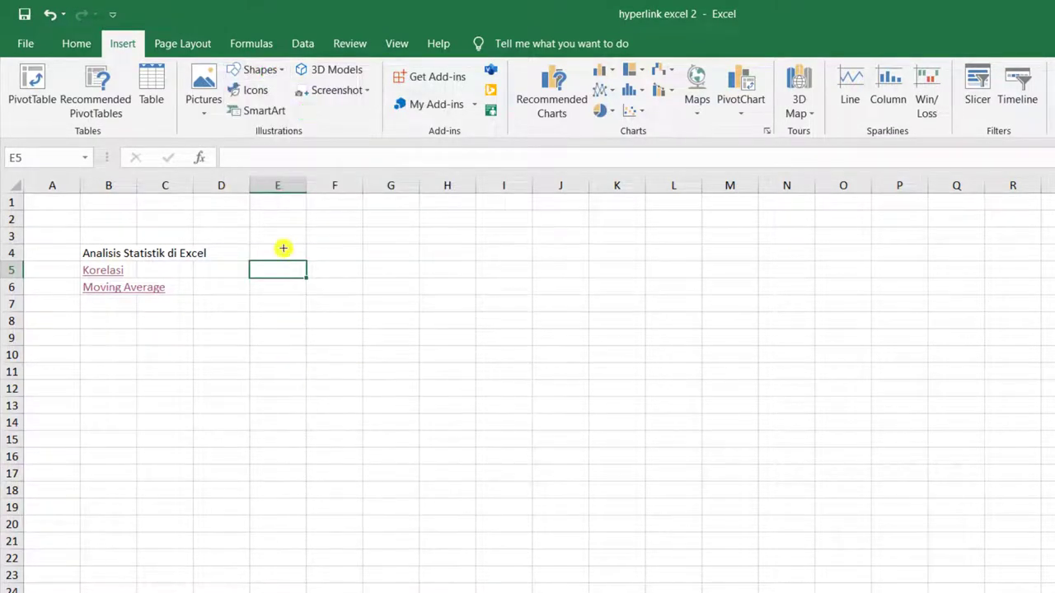
mouse_move(282, 248)
mouse_down()
mouse_move(407, 308)
mouse_move(386, 294)
mouse_up()
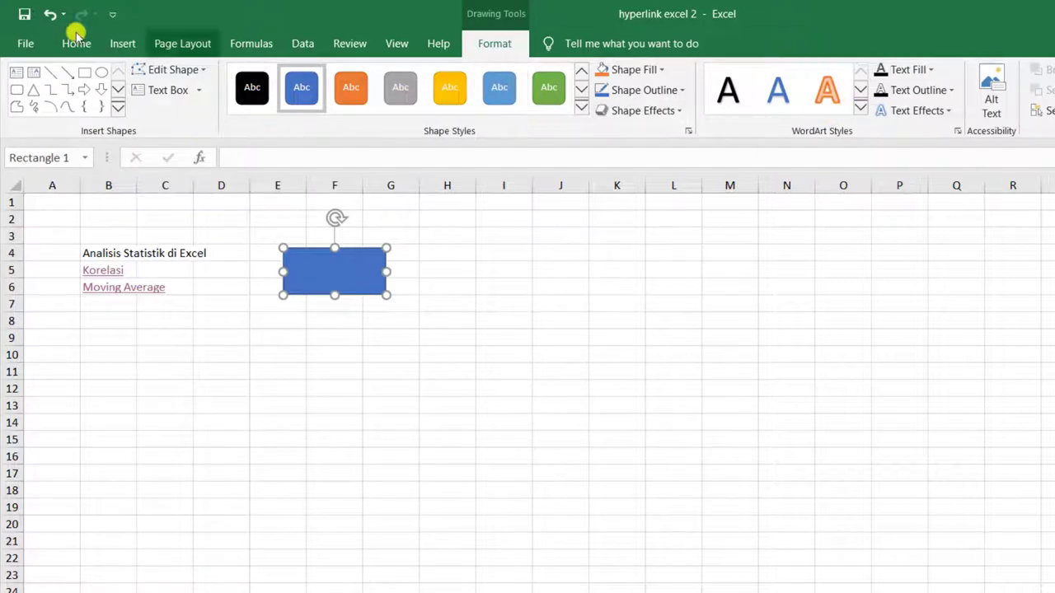
click(122, 43)
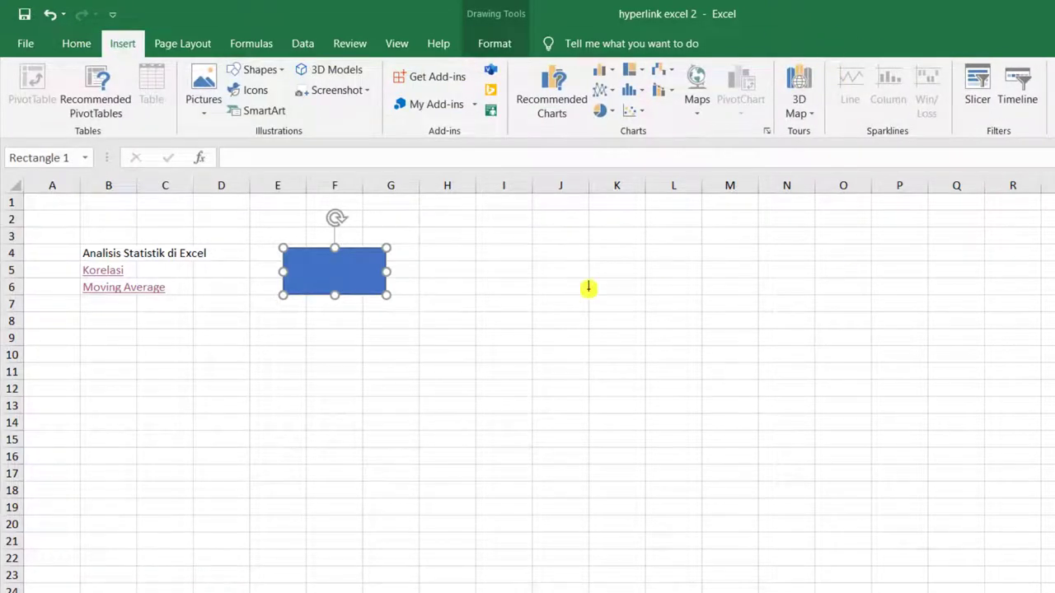
click(331, 263)
text(Korelasi)
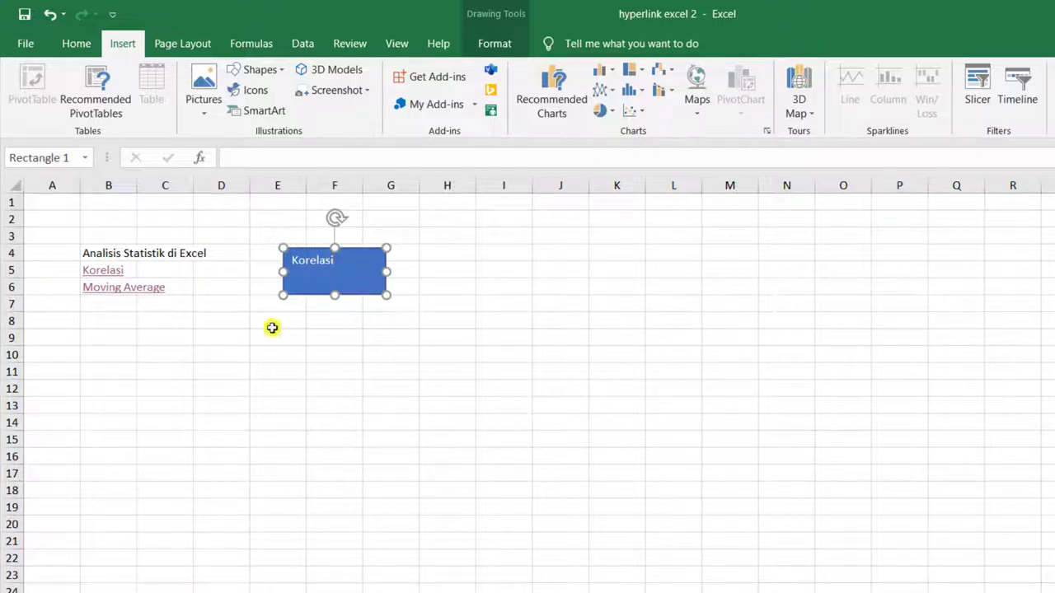
click(706, 320)
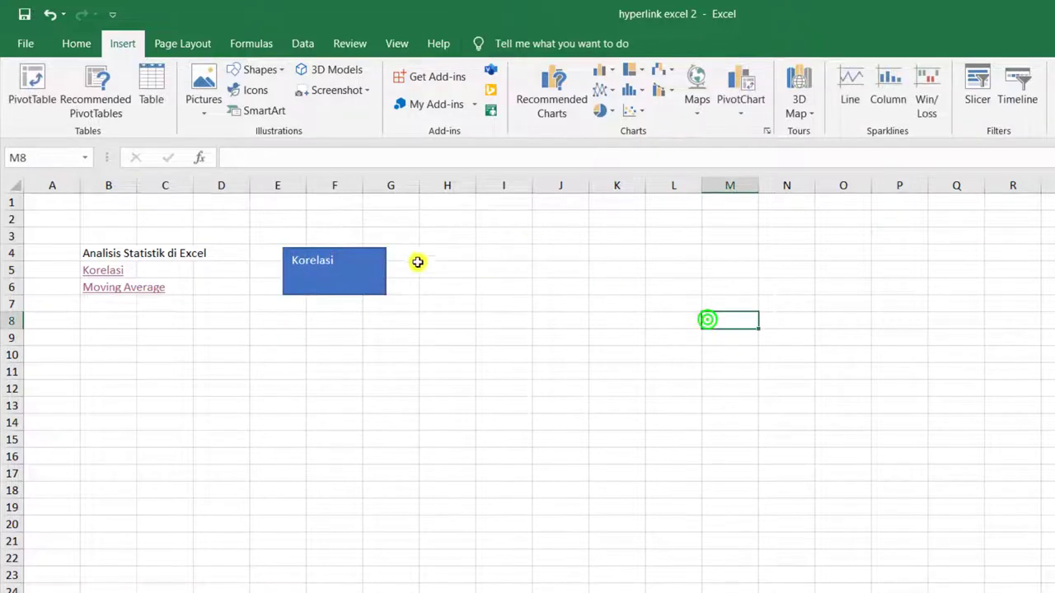
Step: Draw a second rectangle to its right and label it Moving Average
click(262, 75)
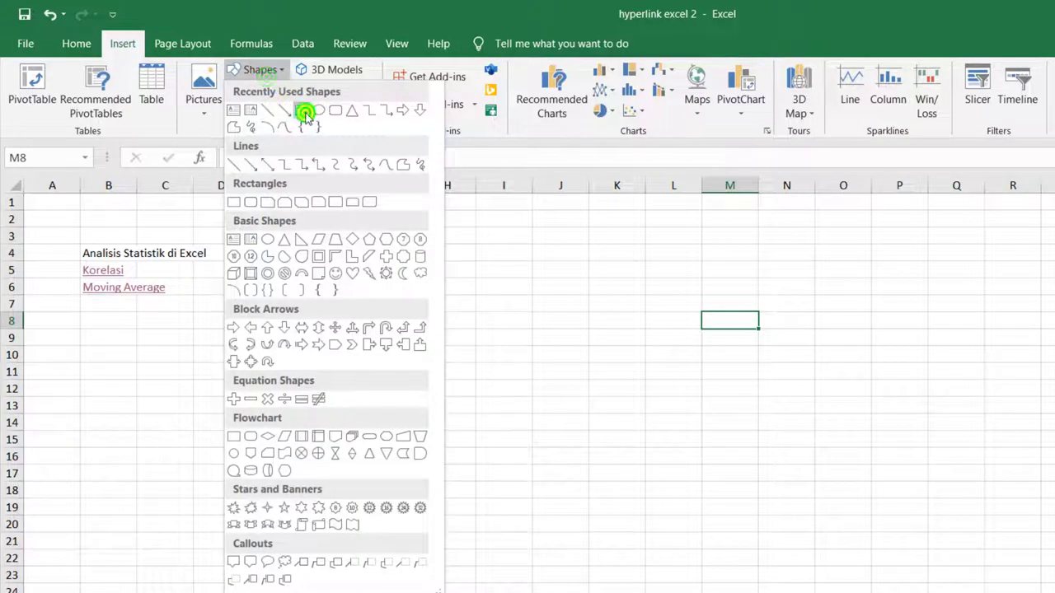
click(305, 113)
drag(406, 248, 500, 294)
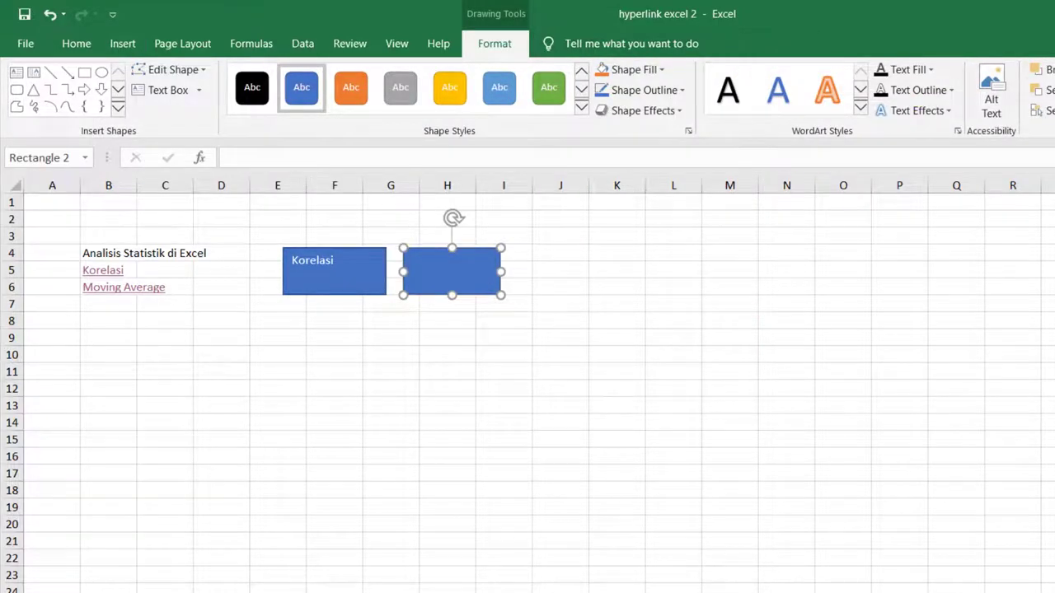
click(123, 39)
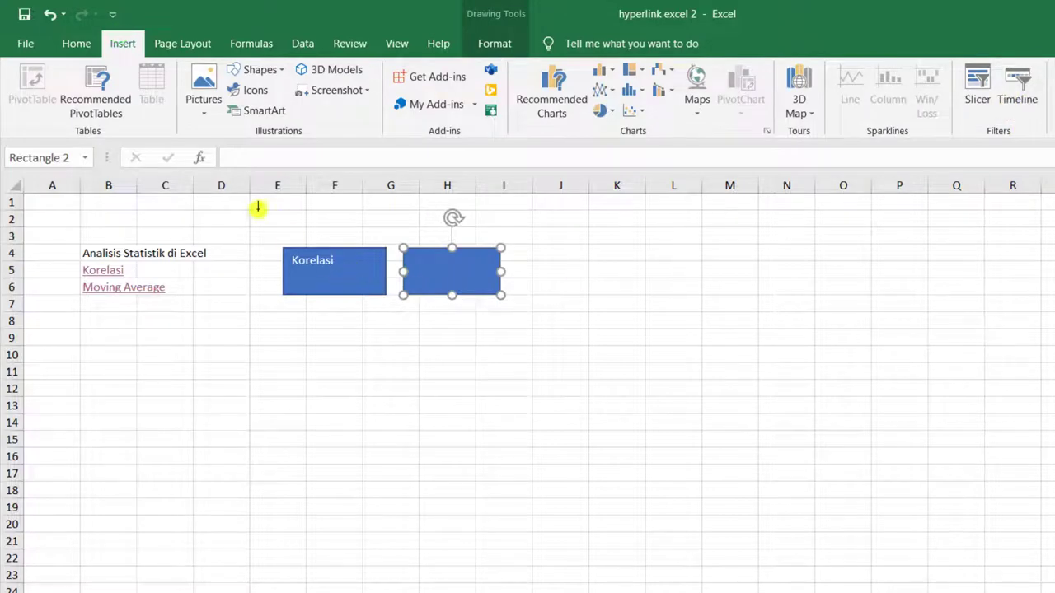
click(442, 280)
text(Moving Aver)
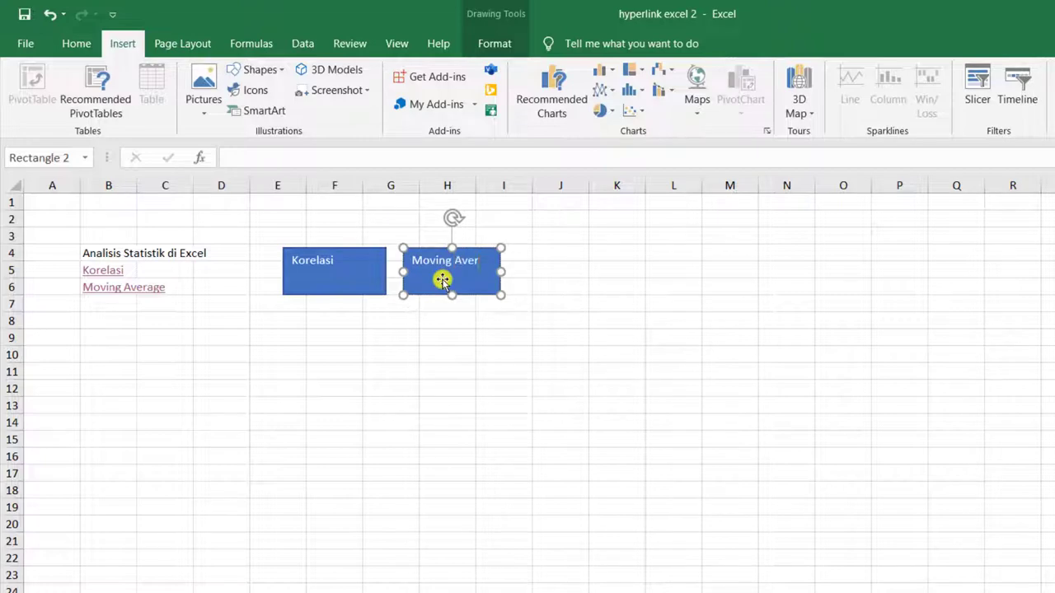
text(age)
click(421, 365)
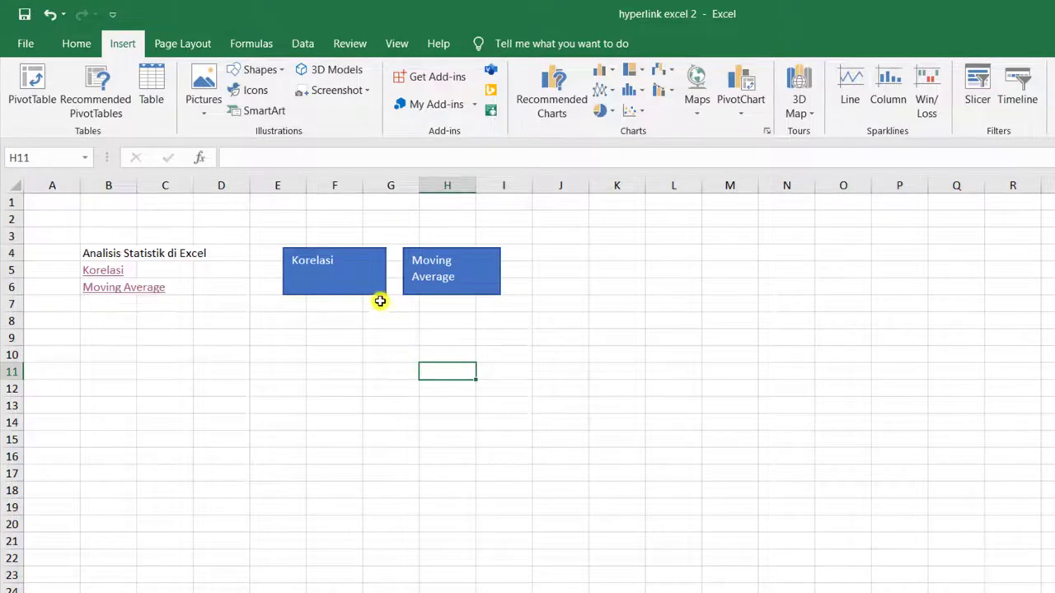
Step: Hyperlink the Korelasi rectangle to the Korelasi sheet via Place in This Document
click(360, 276)
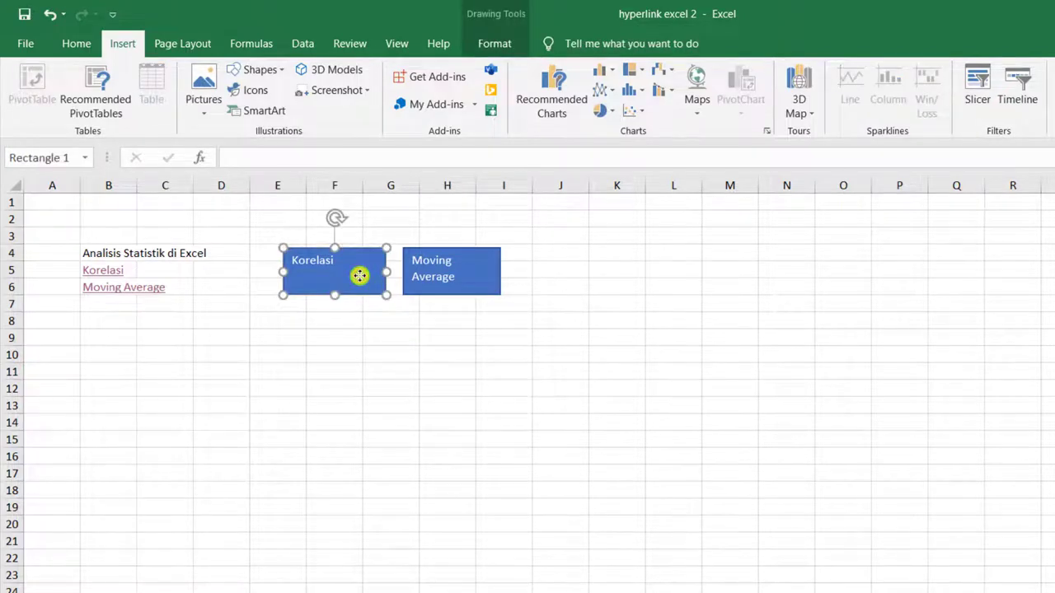
right_click(360, 276)
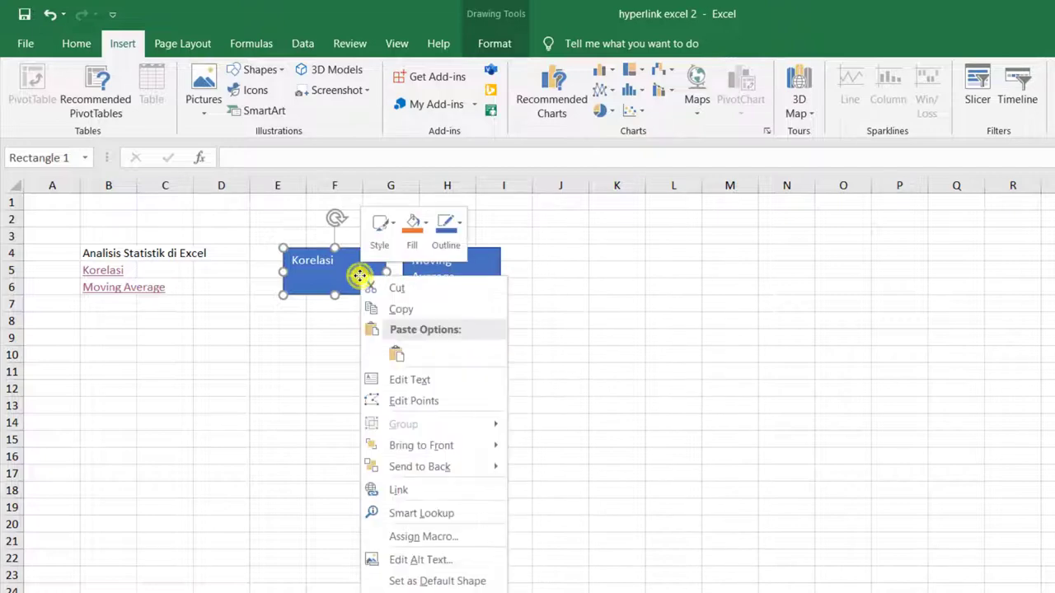
click(451, 492)
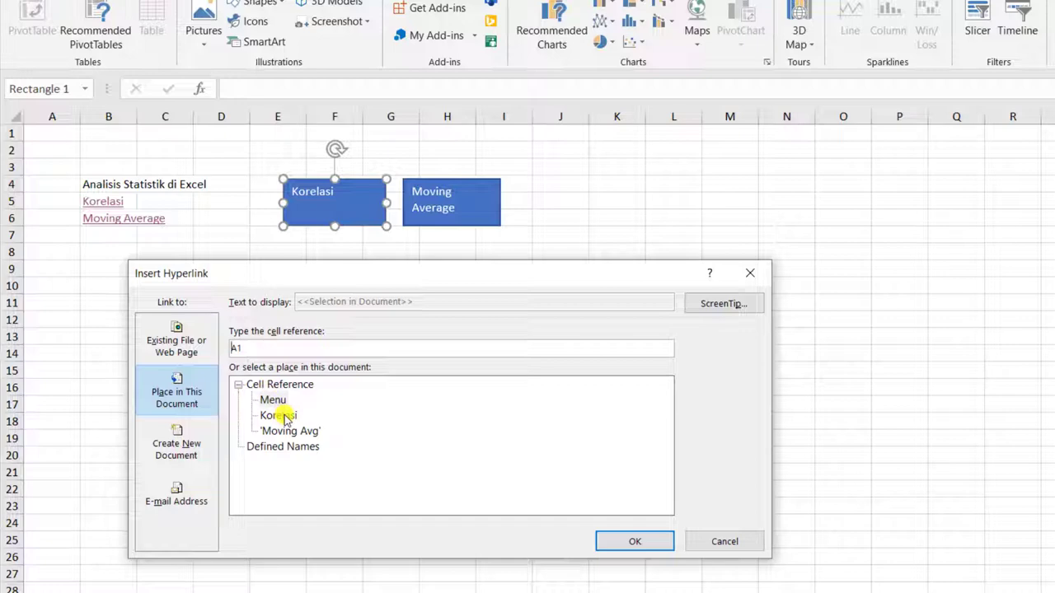
click(281, 415)
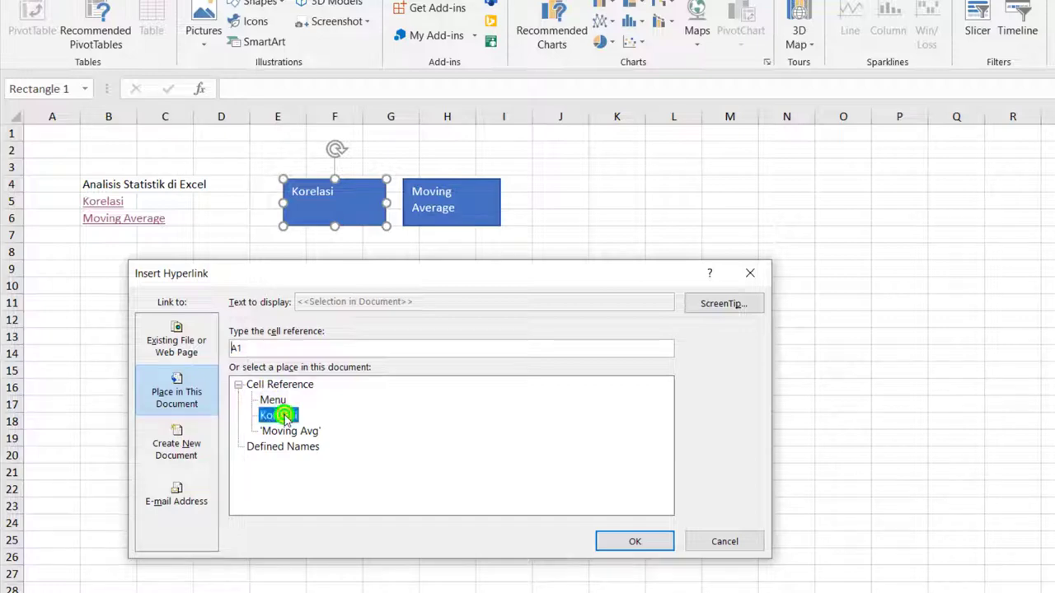
click(664, 542)
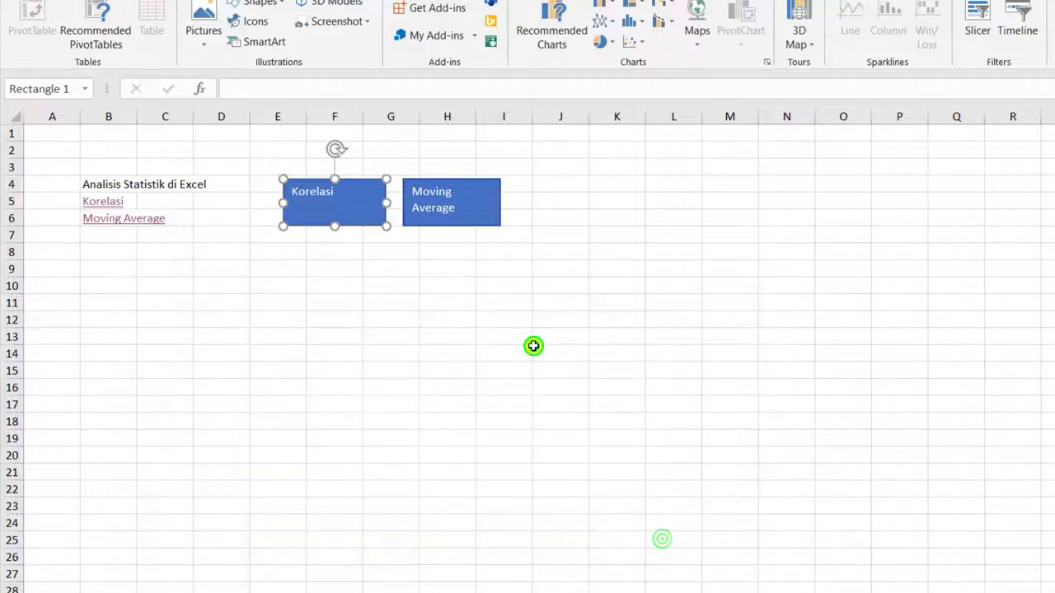
click(533, 347)
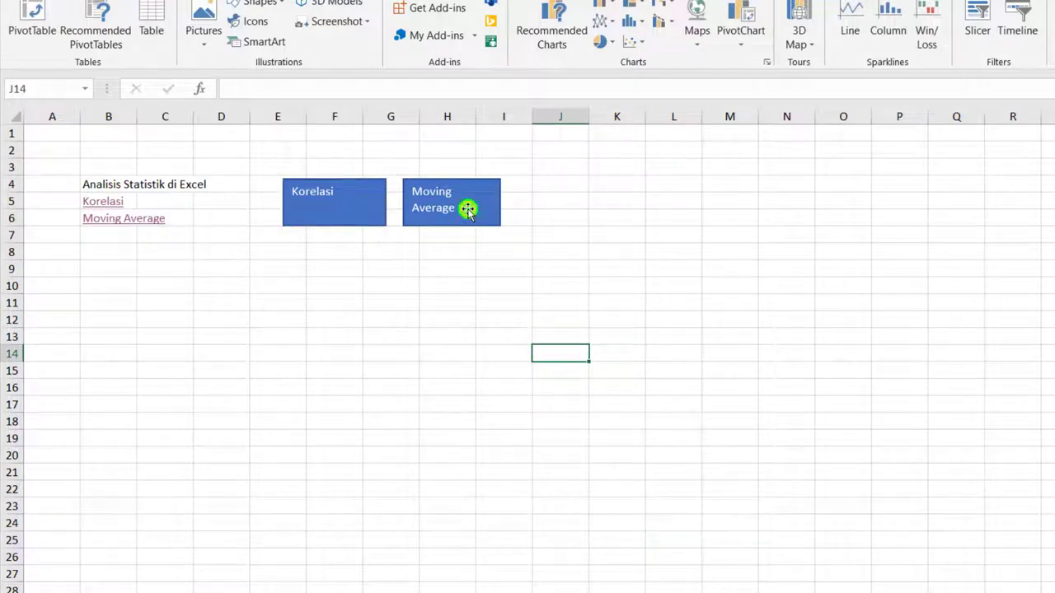
Step: Hyperlink the Moving Average rectangle to the Moving Avg sheet via Place in This Document
click(467, 209)
right_click(468, 210)
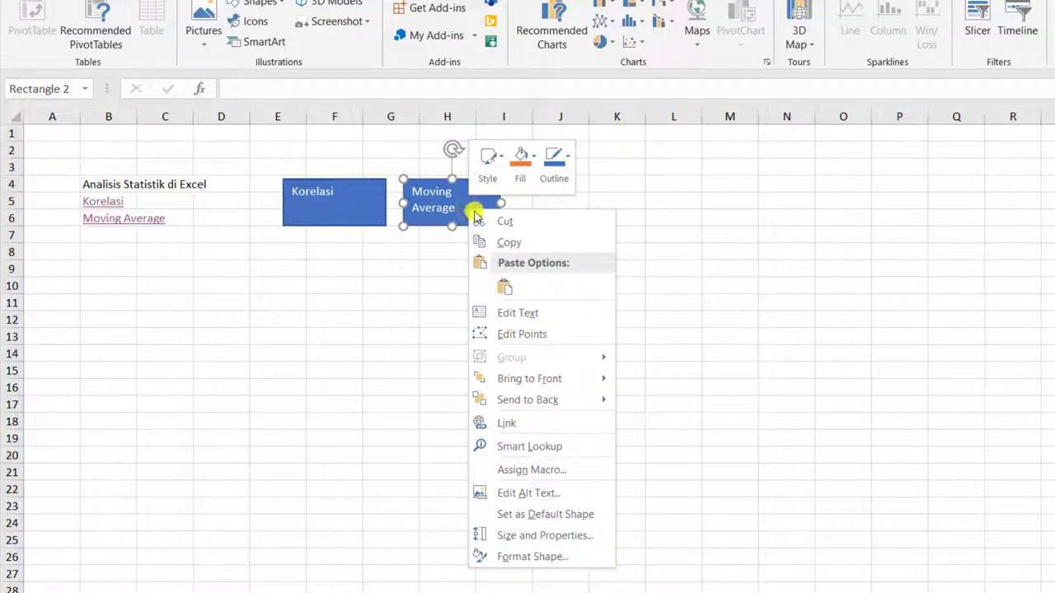
click(537, 425)
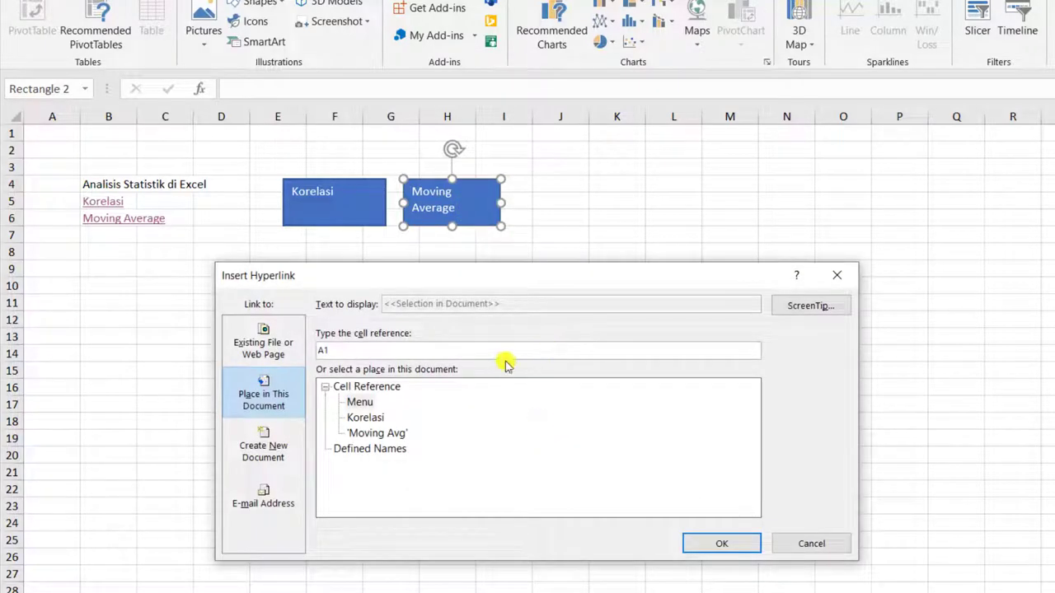
click(393, 435)
click(725, 547)
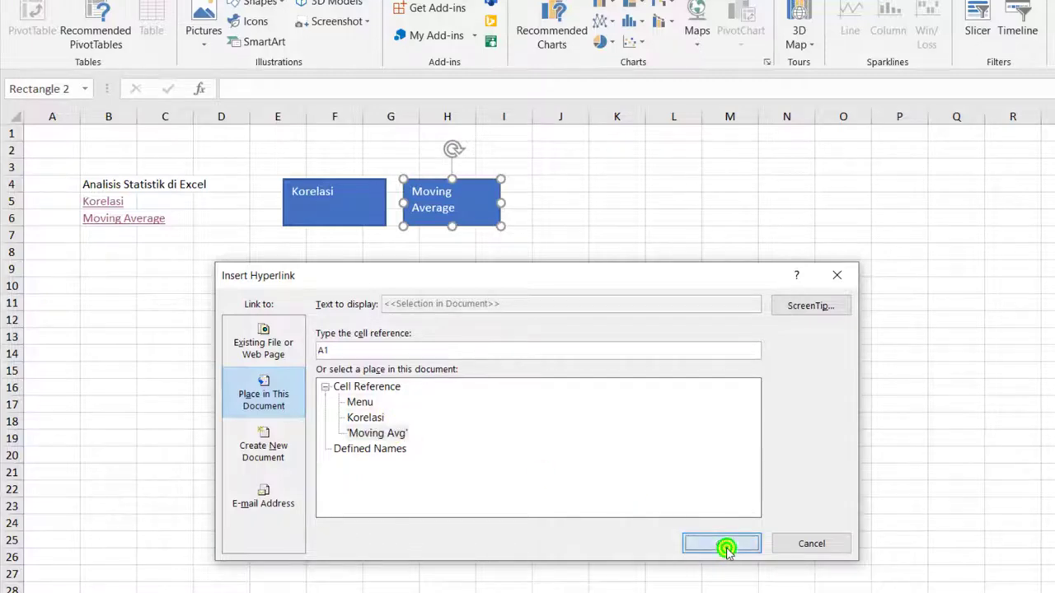
click(670, 388)
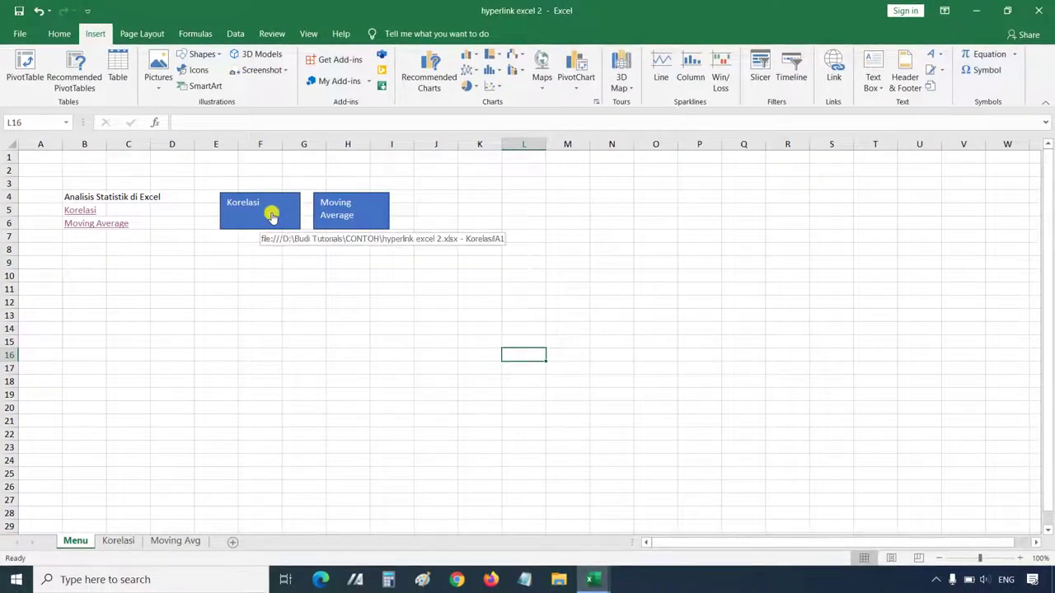
click(271, 216)
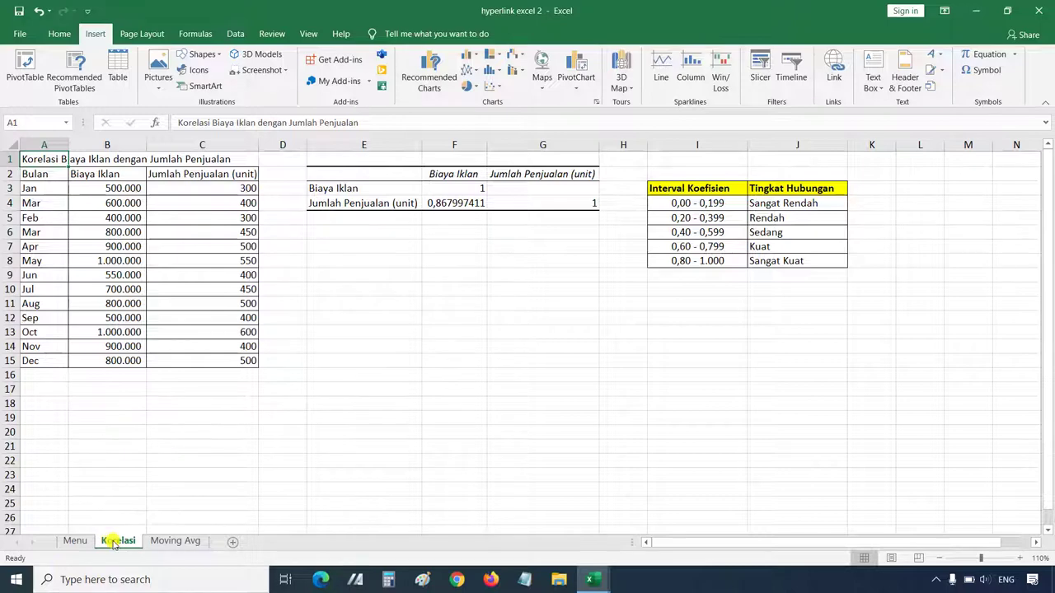
click(78, 542)
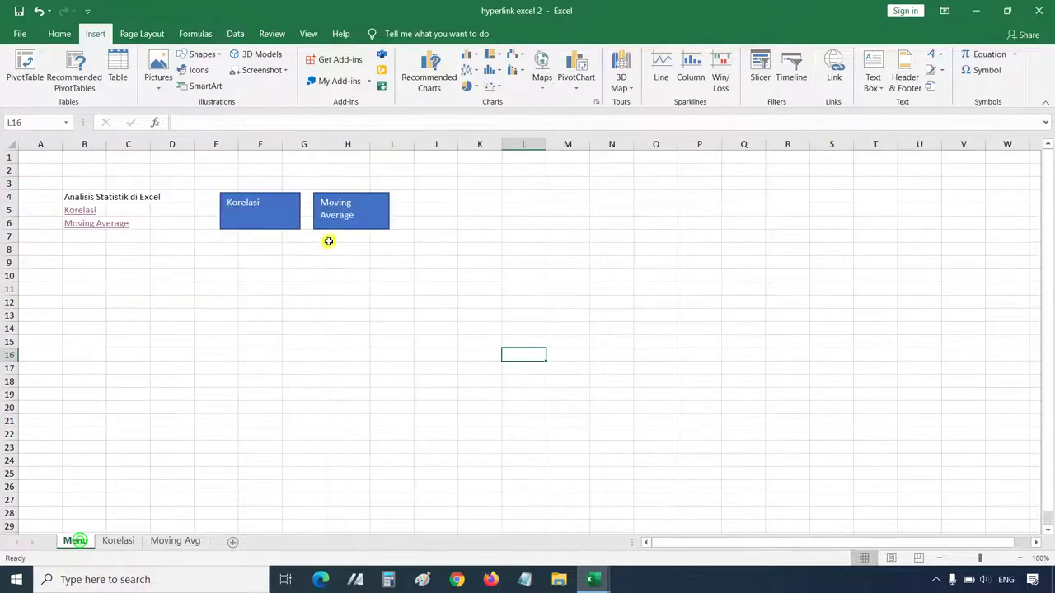
click(346, 219)
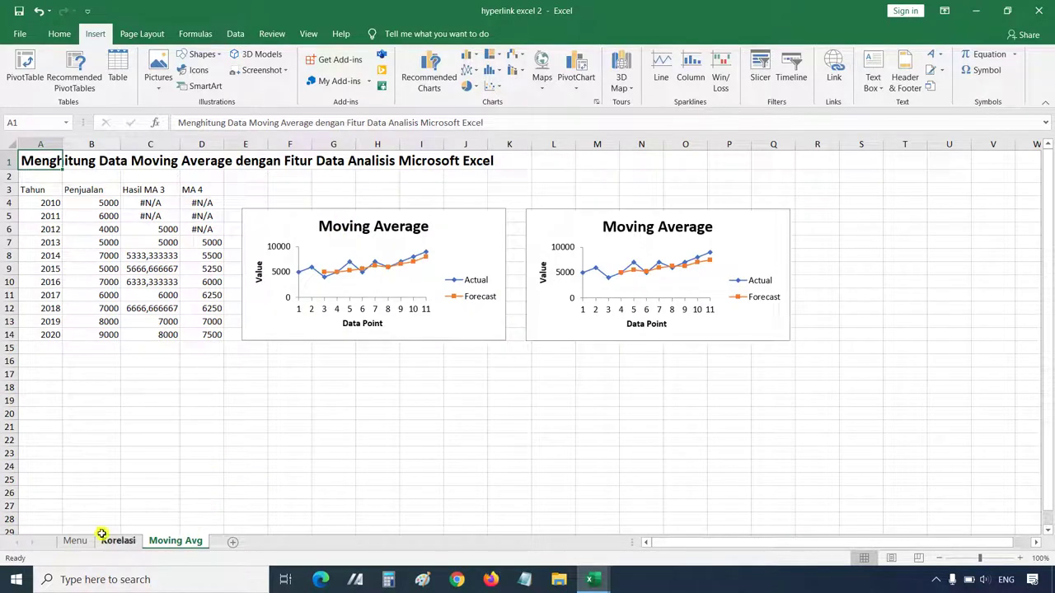
click(75, 541)
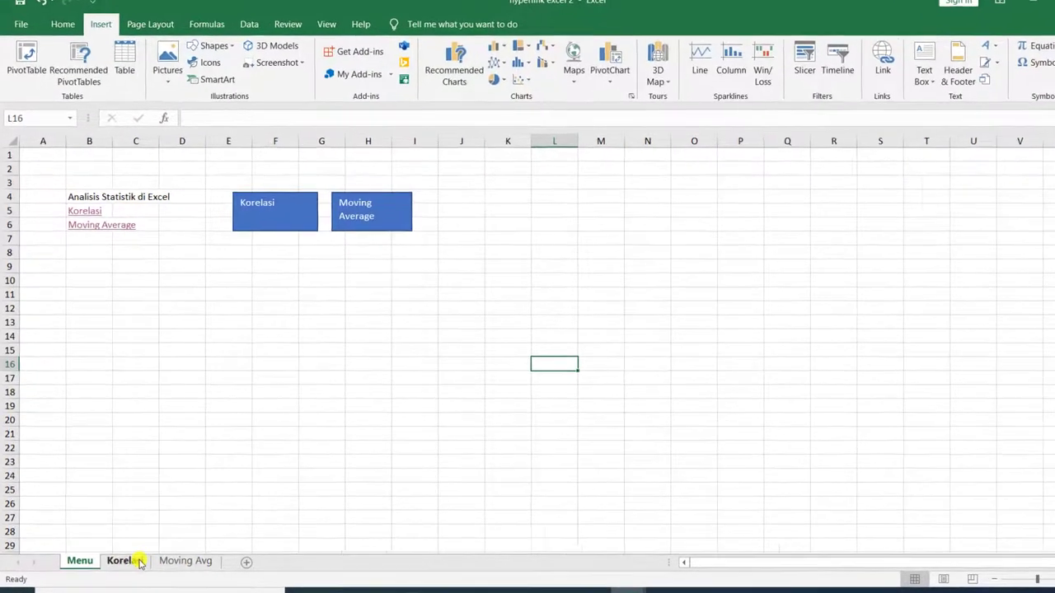
click(124, 541)
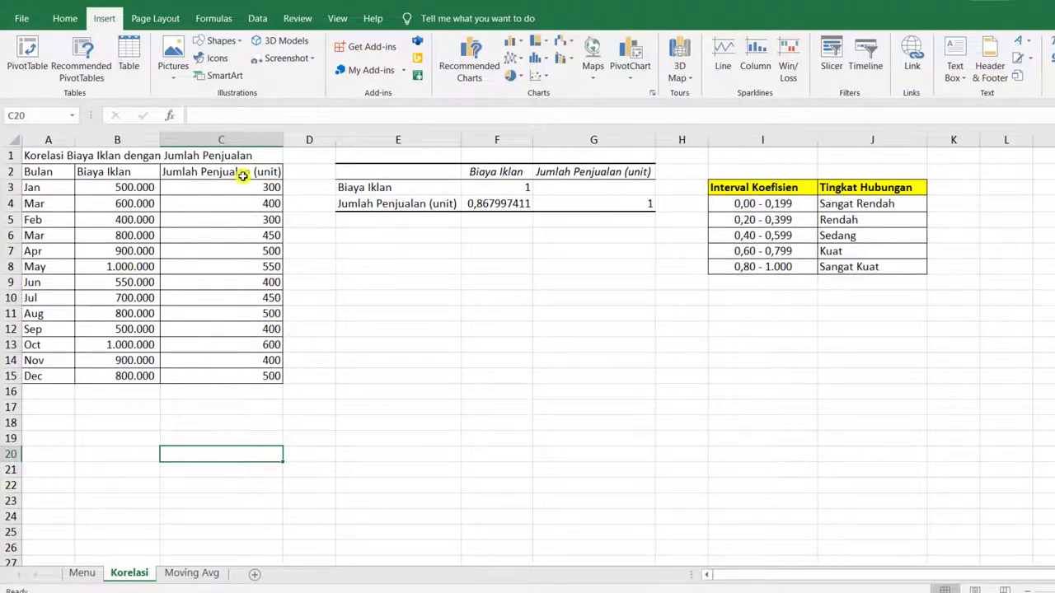
click(262, 379)
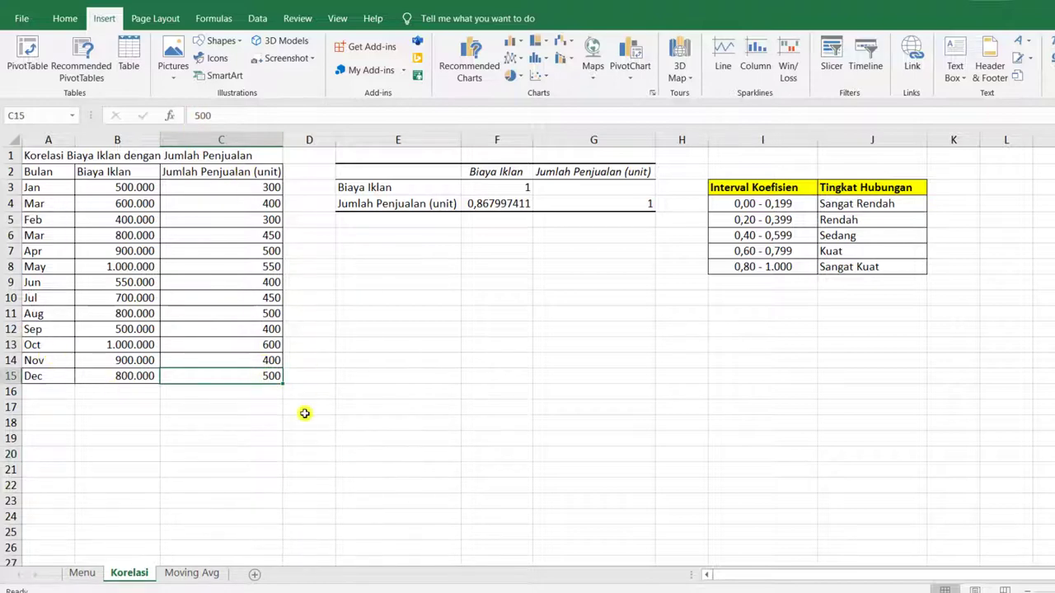
click(95, 573)
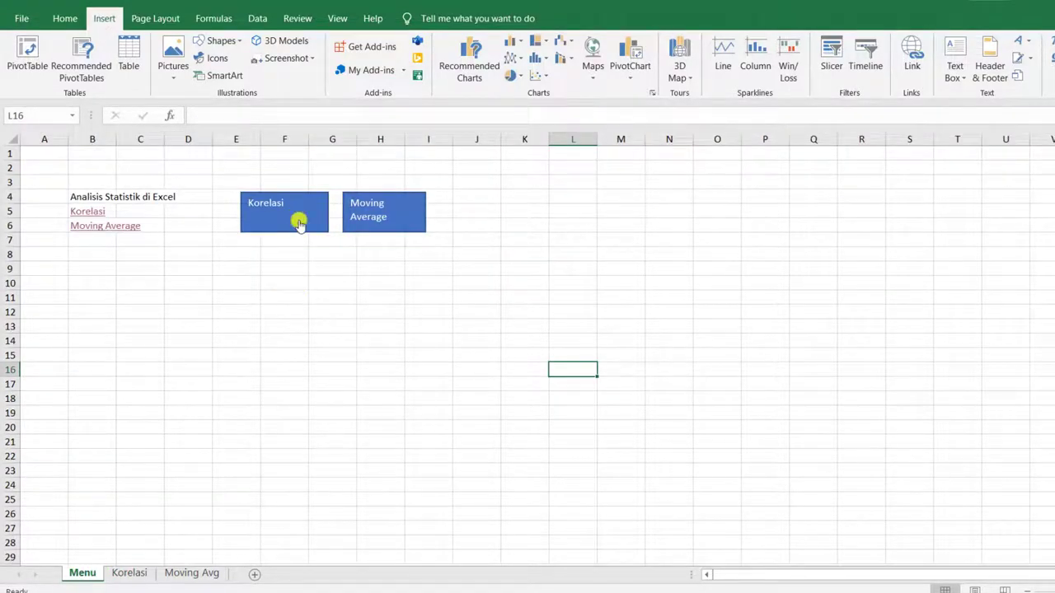
Step: Retarget the Korelasi rectangle's link from A1 to C15, test it, and return to Menu
ctrl+click(298, 219)
right_click(298, 219)
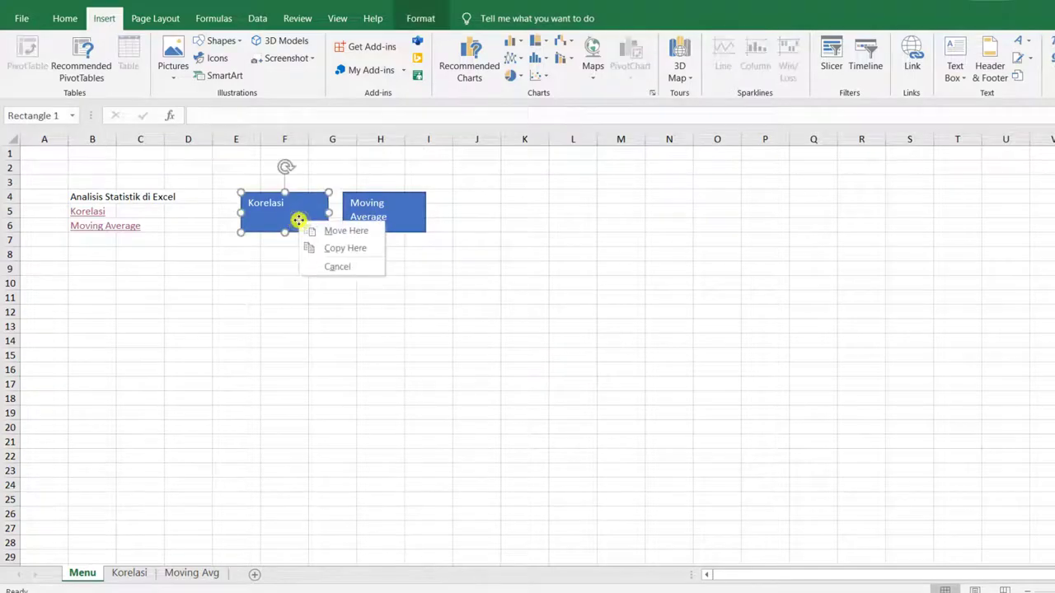
click(272, 214)
right_click(274, 217)
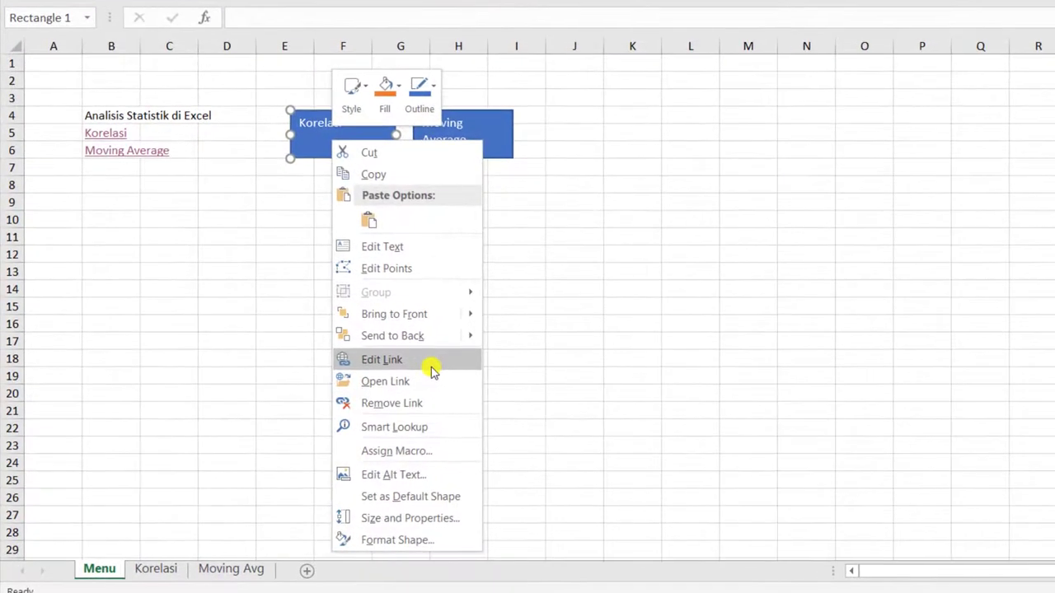
click(431, 367)
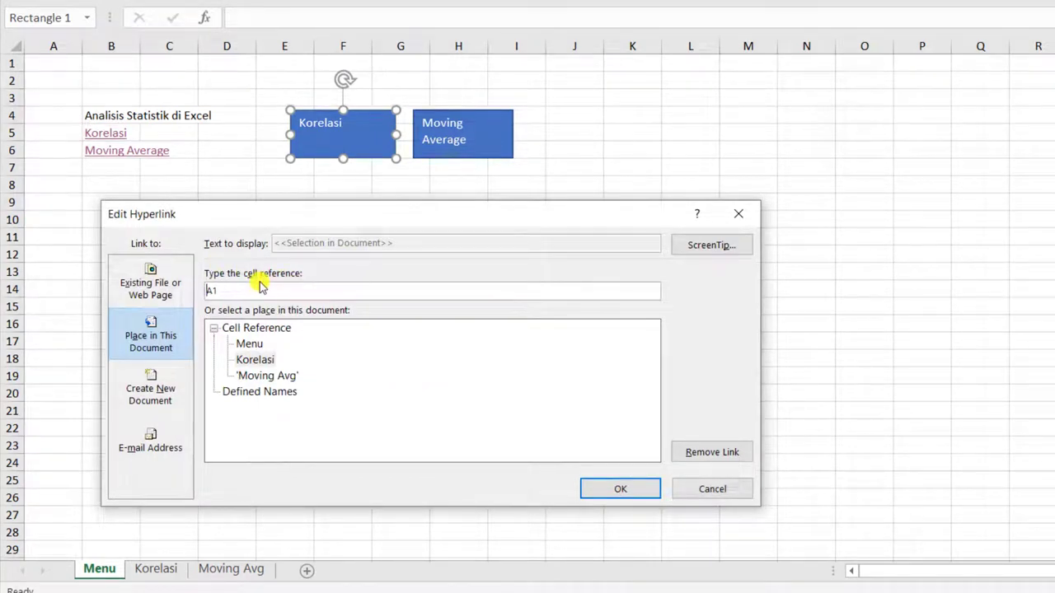
drag(260, 285, 203, 284)
text(c15)
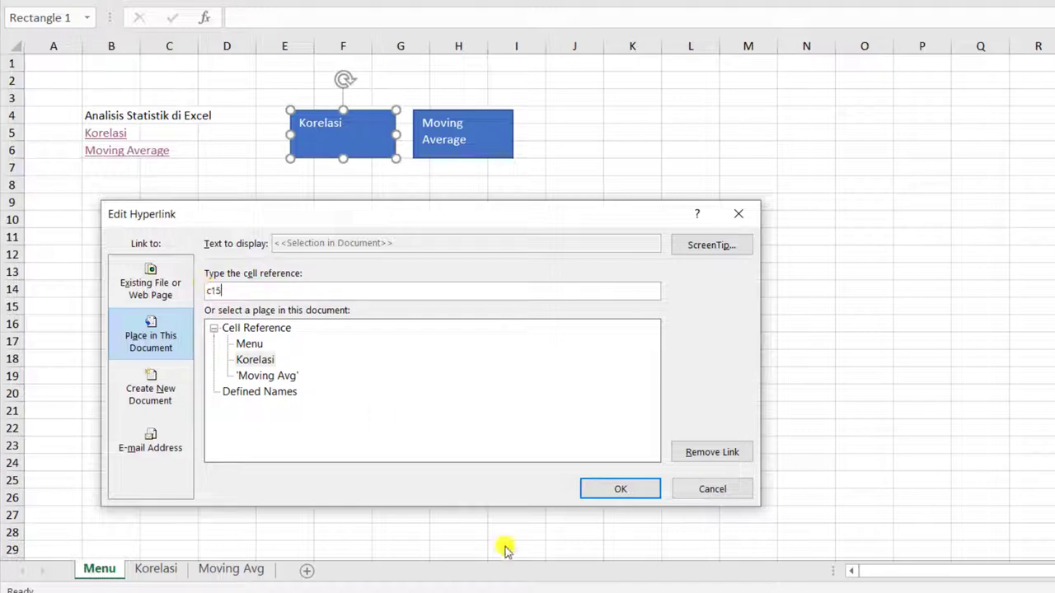
click(596, 491)
key(Escape)
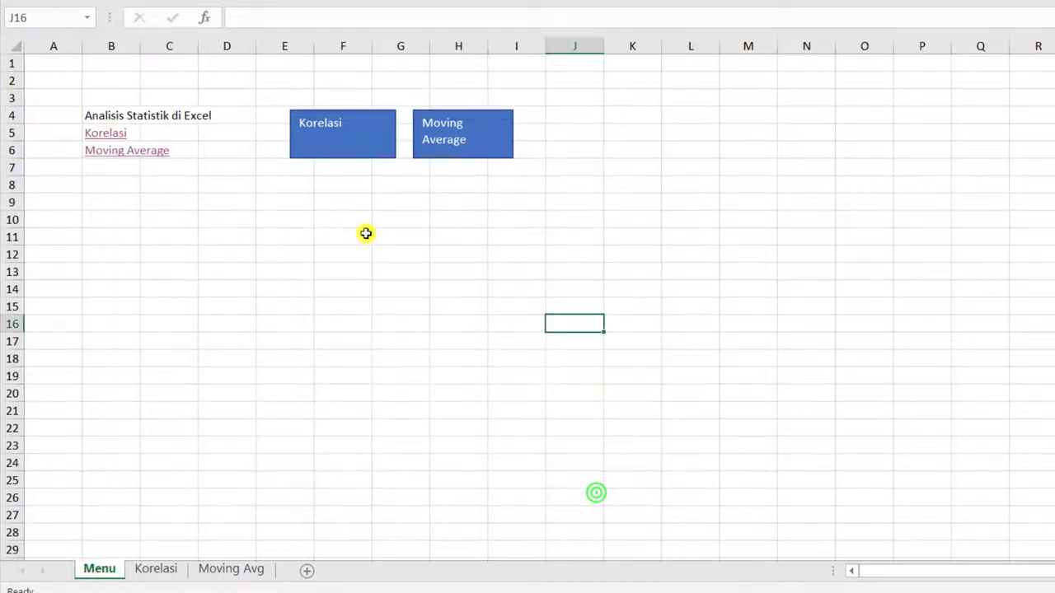
click(340, 135)
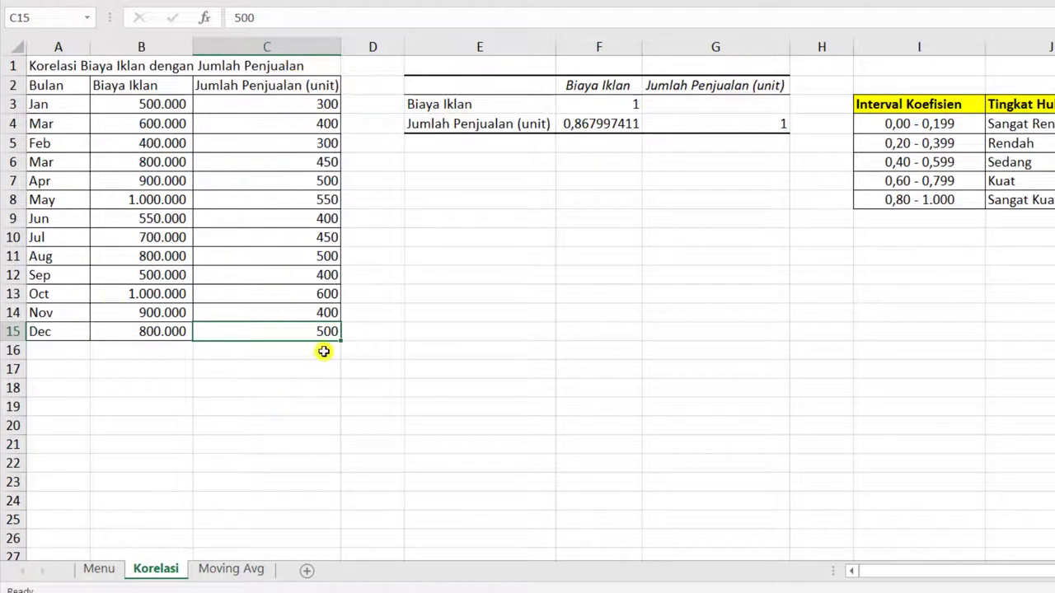
click(115, 568)
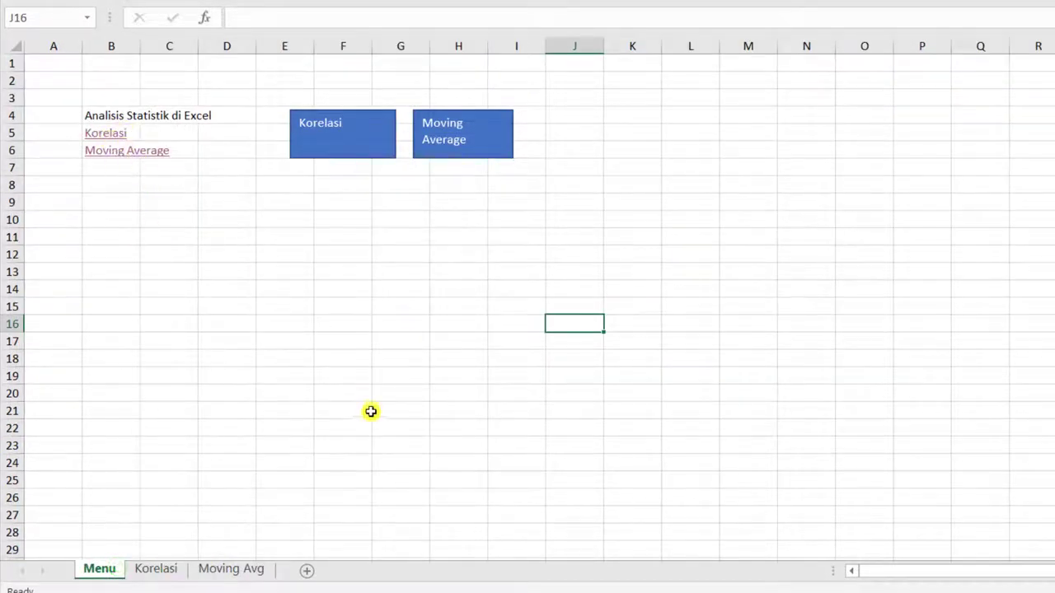
Step: Check the last MA 4 value in D14 on the Moving Avg sheet, then return to Menu
click(247, 570)
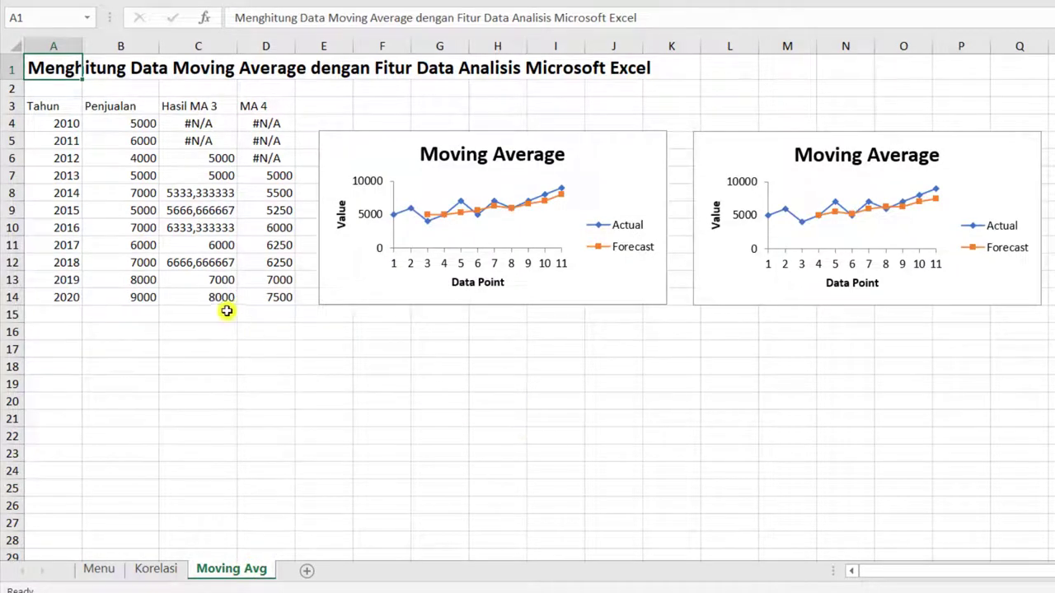
click(287, 299)
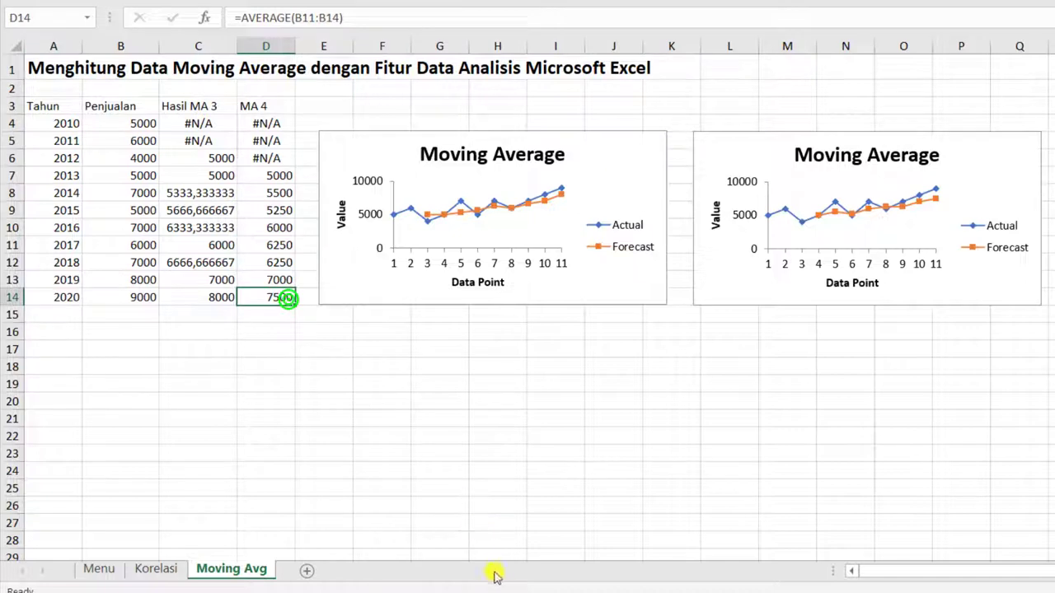
click(101, 570)
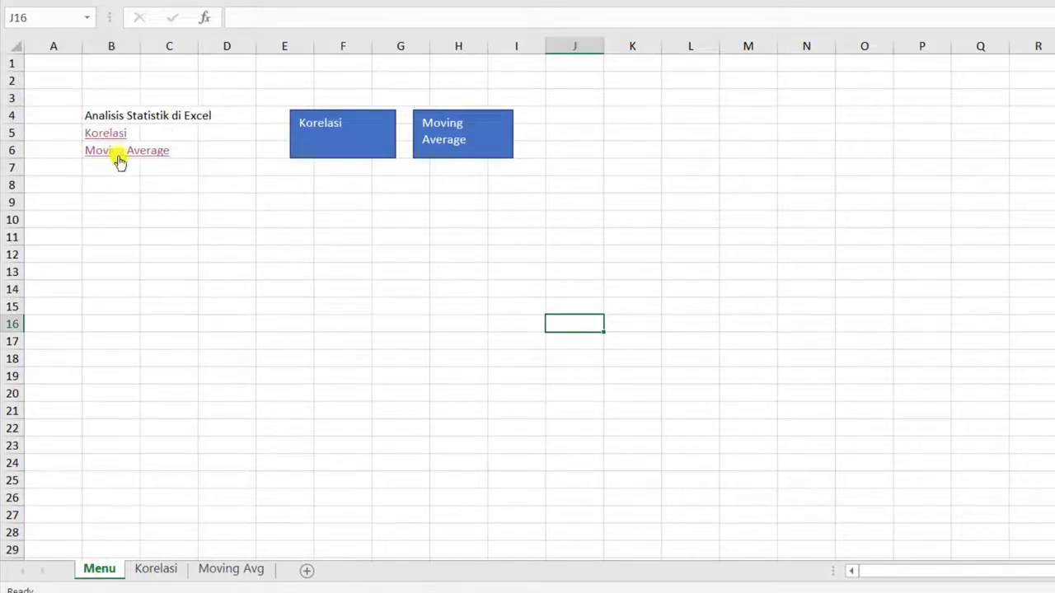
Step: Change the B6 Moving Average link's cell reference from A1 to D14 and follow it
right_click(117, 157)
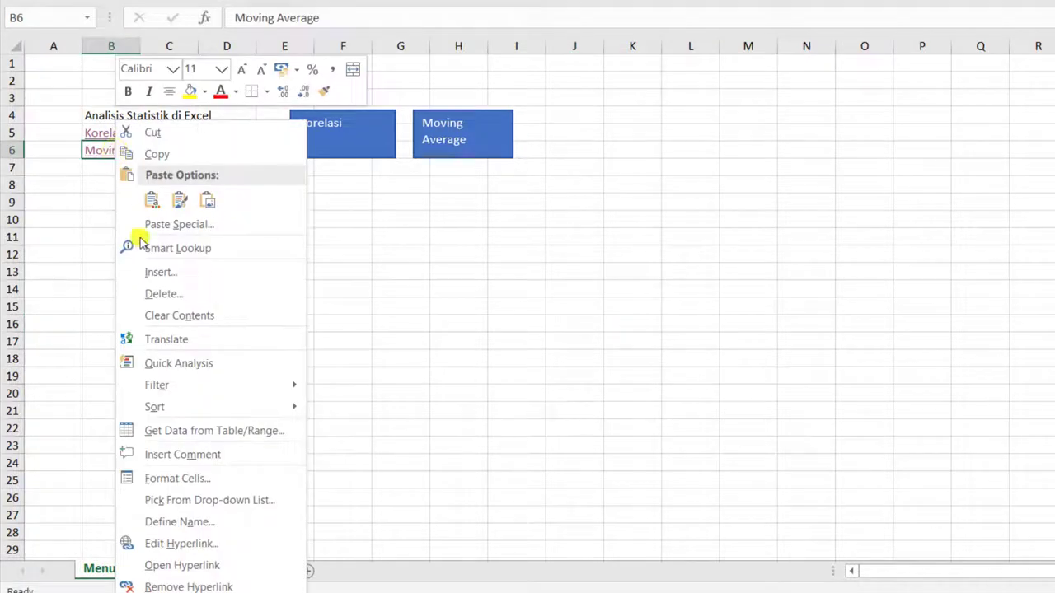
click(236, 545)
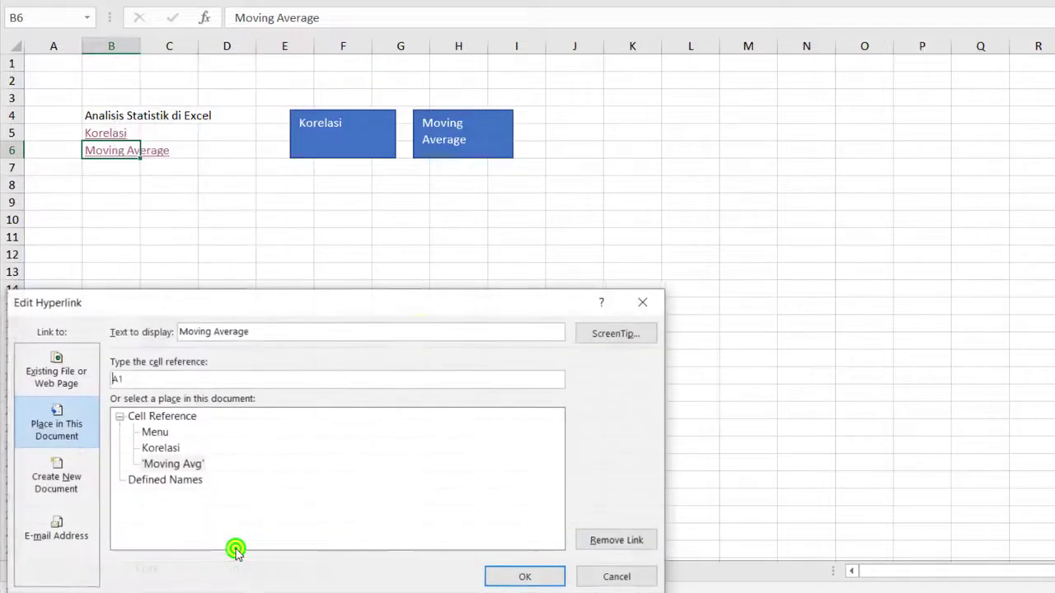
click(136, 375)
double_click(136, 375)
text(d14)
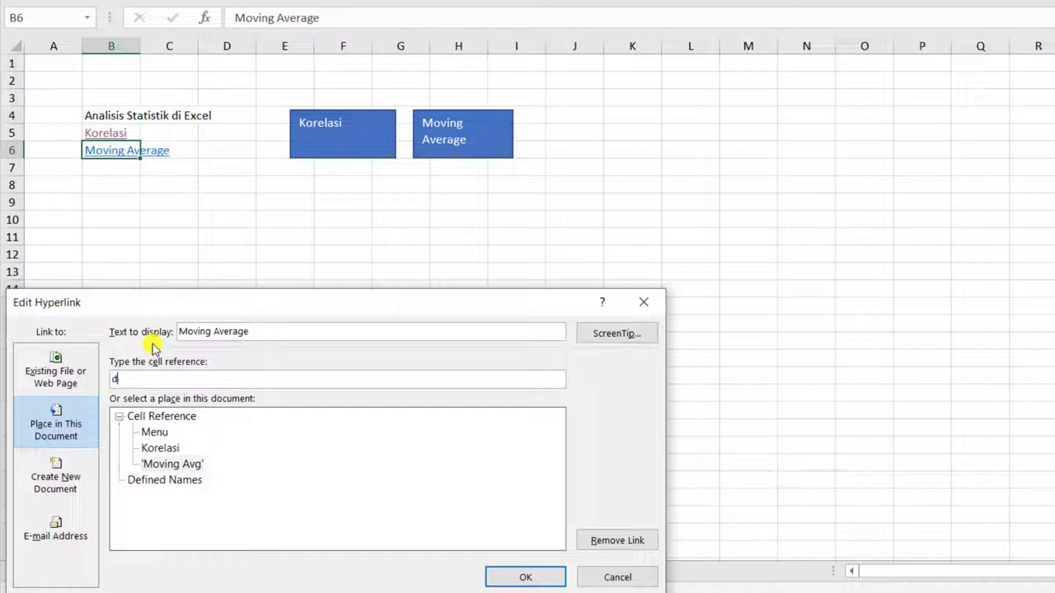
click(500, 576)
click(201, 182)
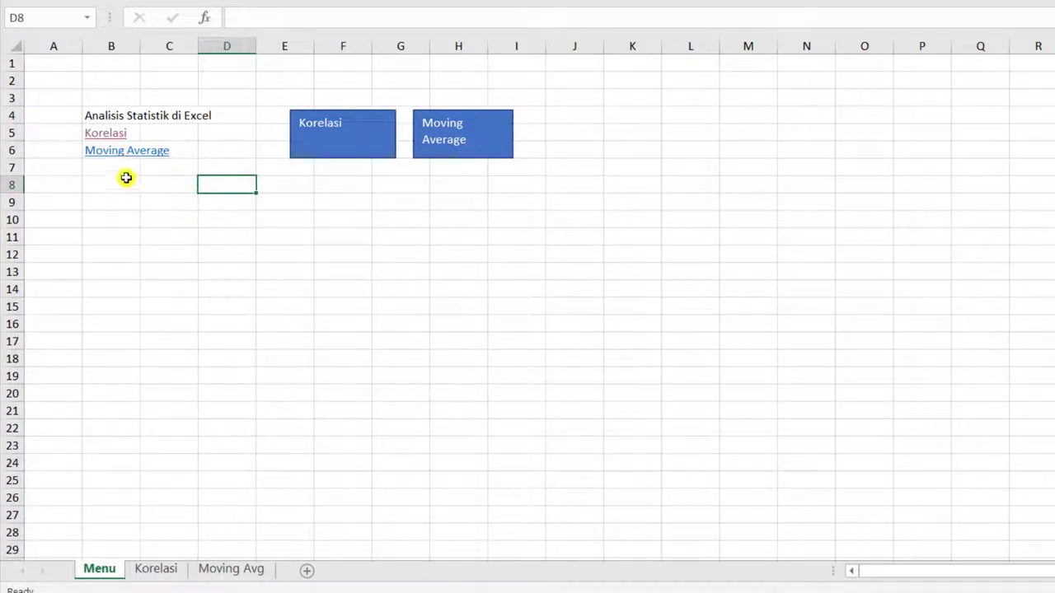
click(116, 153)
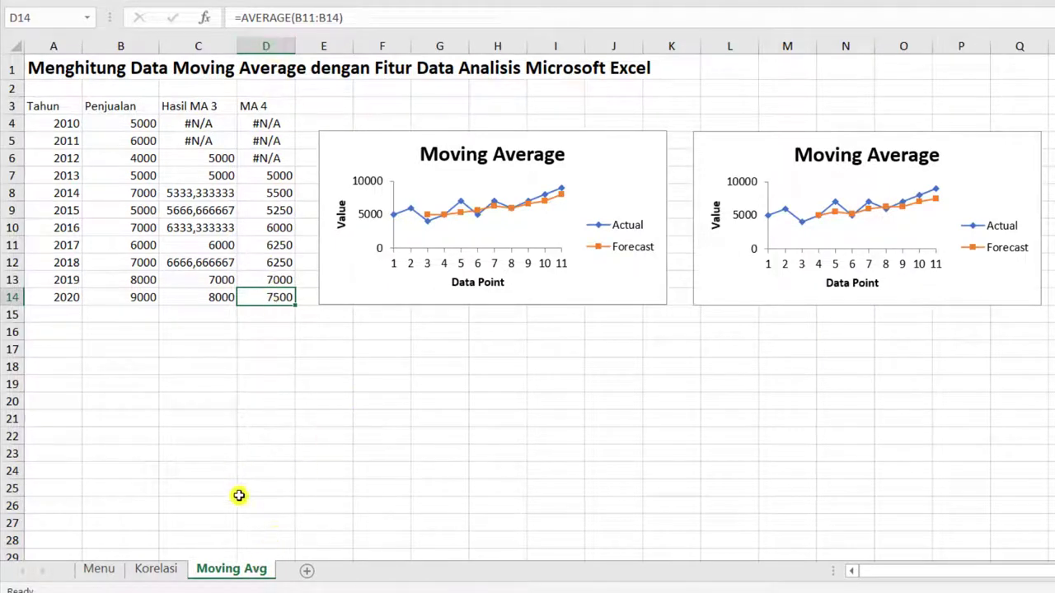
Step: Go back to the Menu sheet and select the Korelasi link cell B5 without following it
click(111, 567)
click(216, 322)
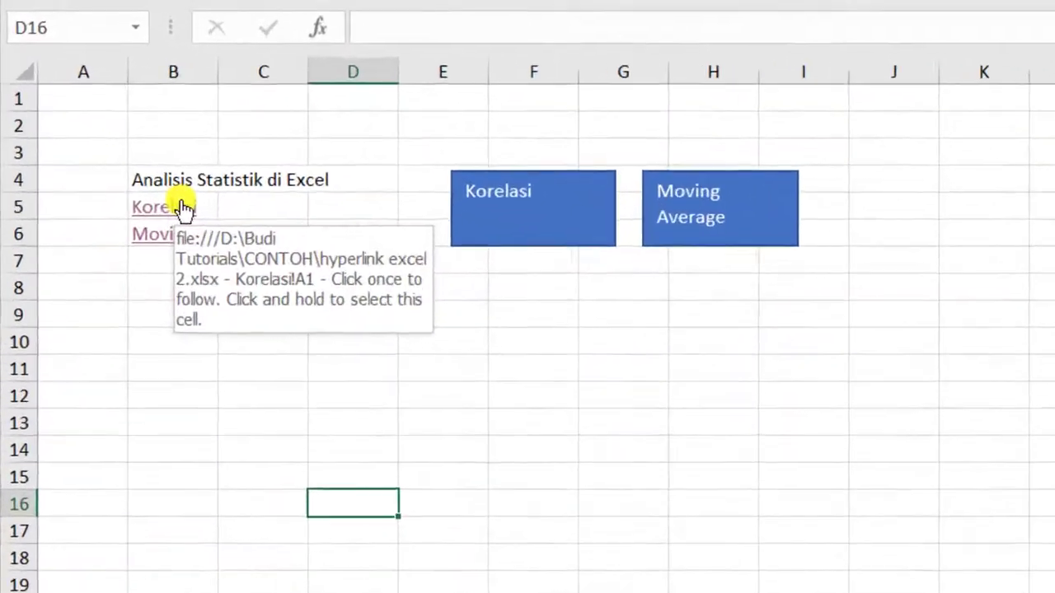
click(118, 134)
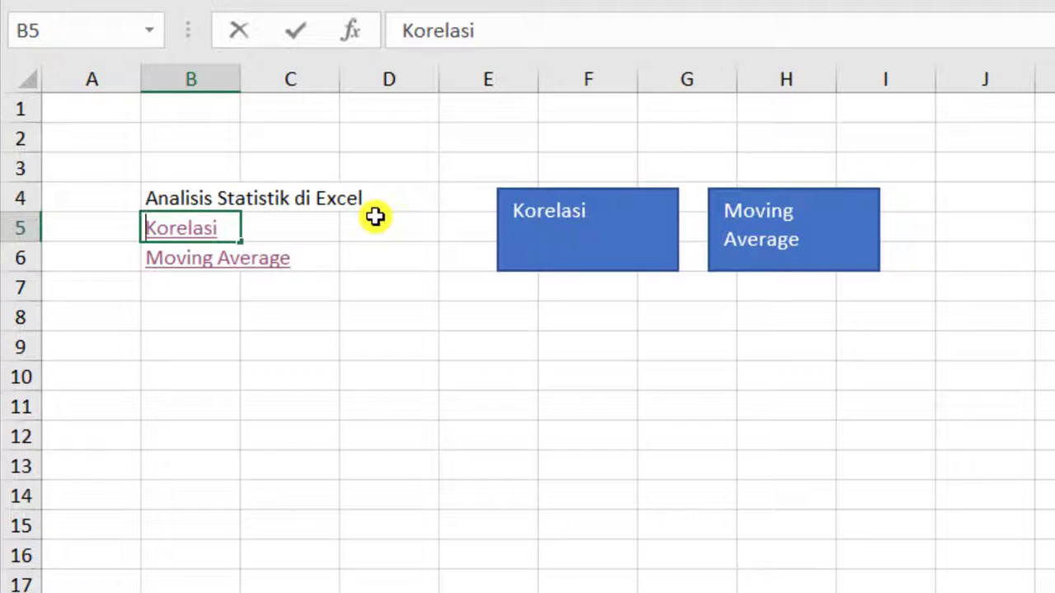
Step: Prefix B5's link text with 'Analisis ' so it reads 'Analisis Korelasi'
text(Anal)
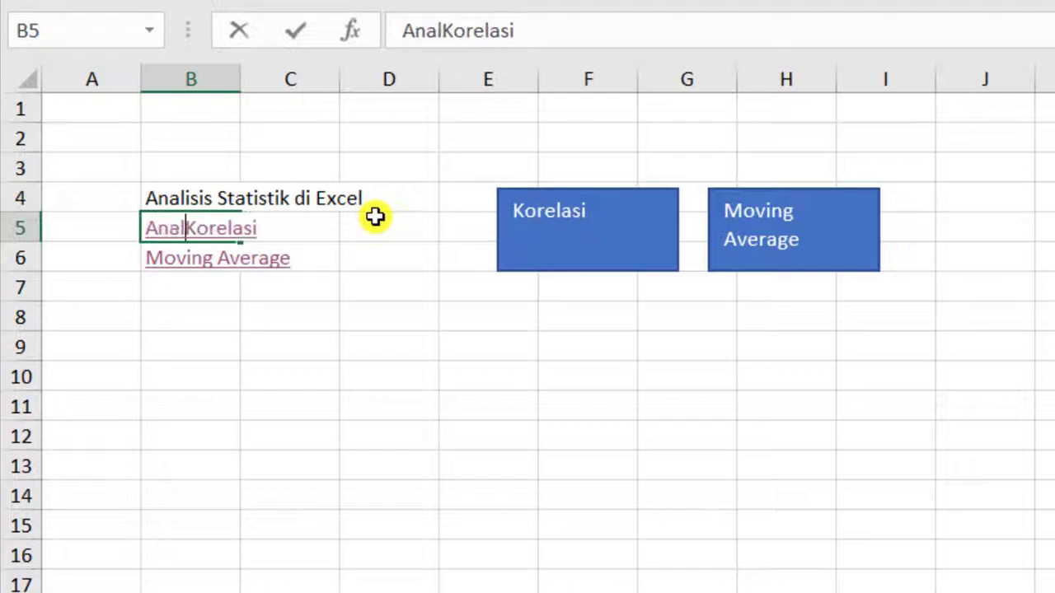
text(isis)
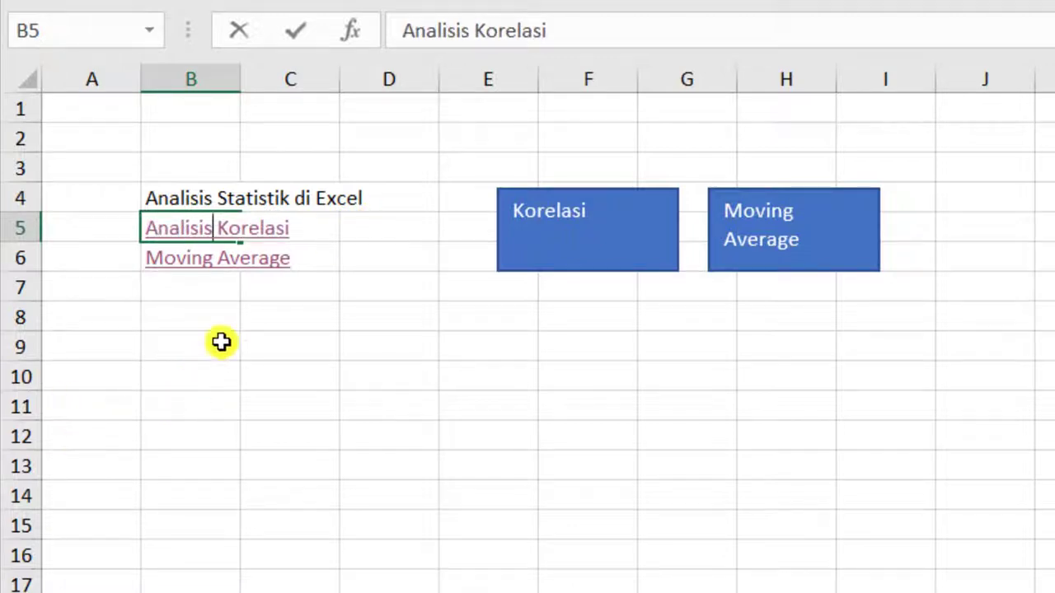
click(230, 328)
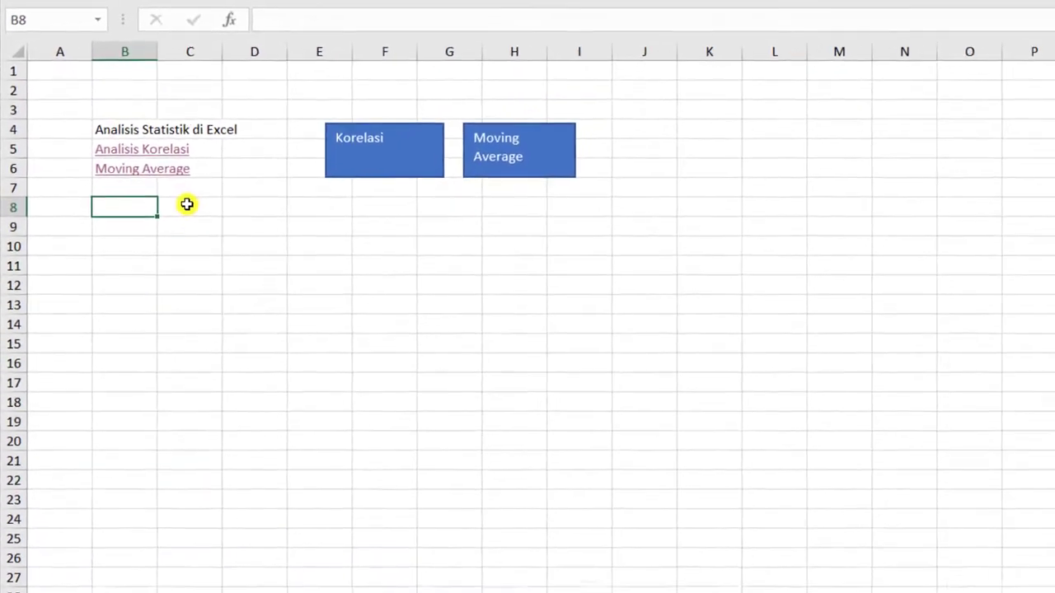
Step: Remove the hyperlinks from cells B5 'Analisis Korelasi' and B6 'Moving Average' so both become plain text
right_click(132, 151)
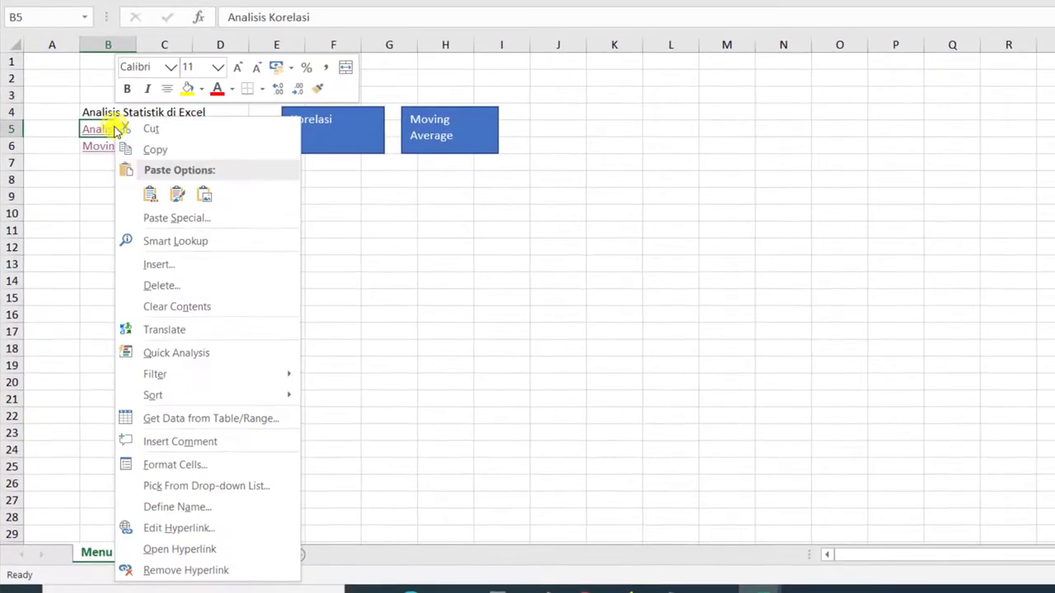
click(250, 570)
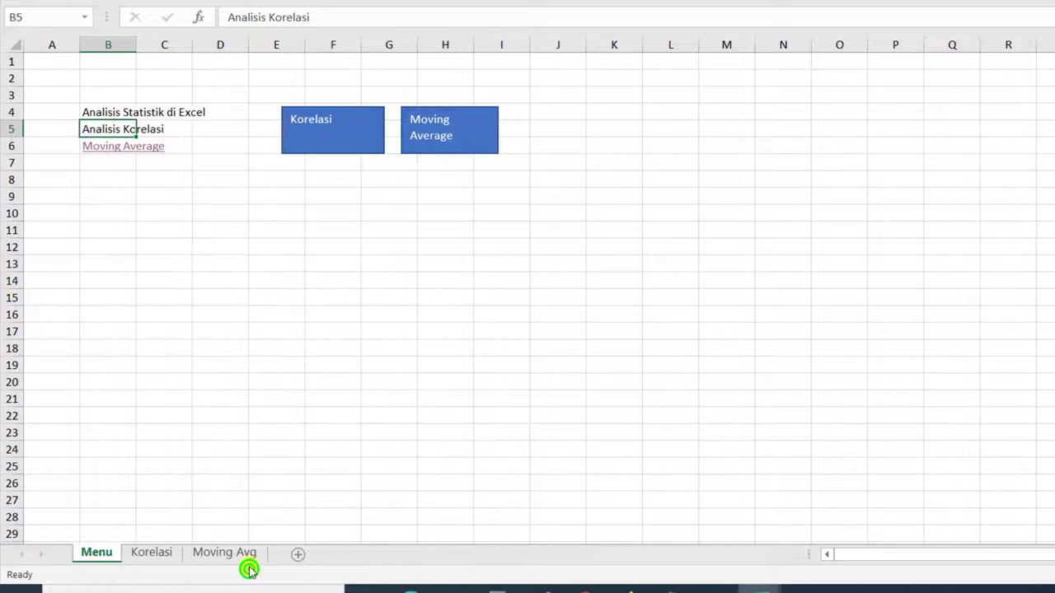
click(302, 367)
click(104, 122)
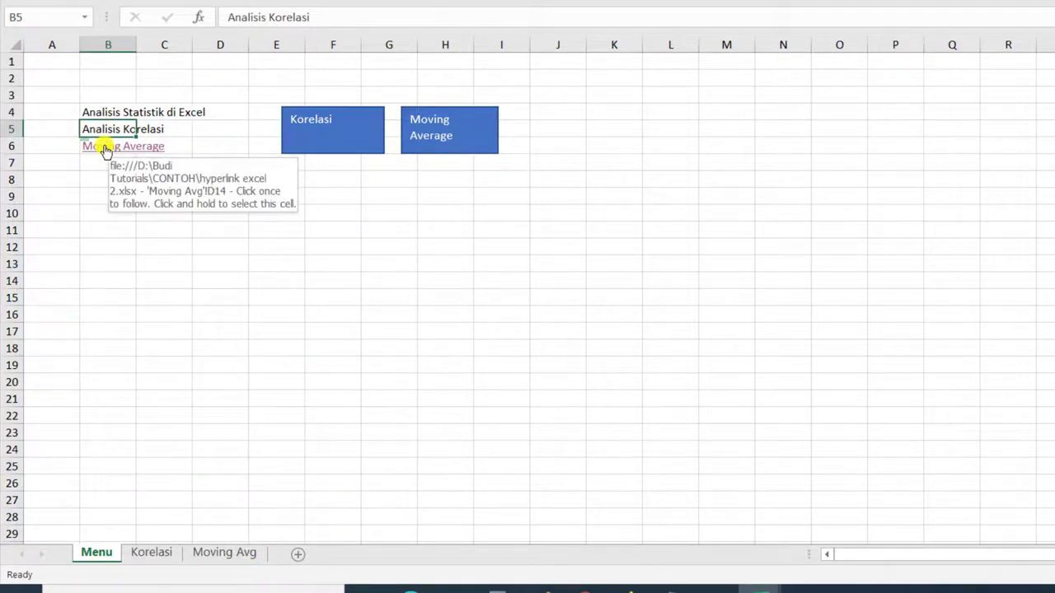
right_click(105, 150)
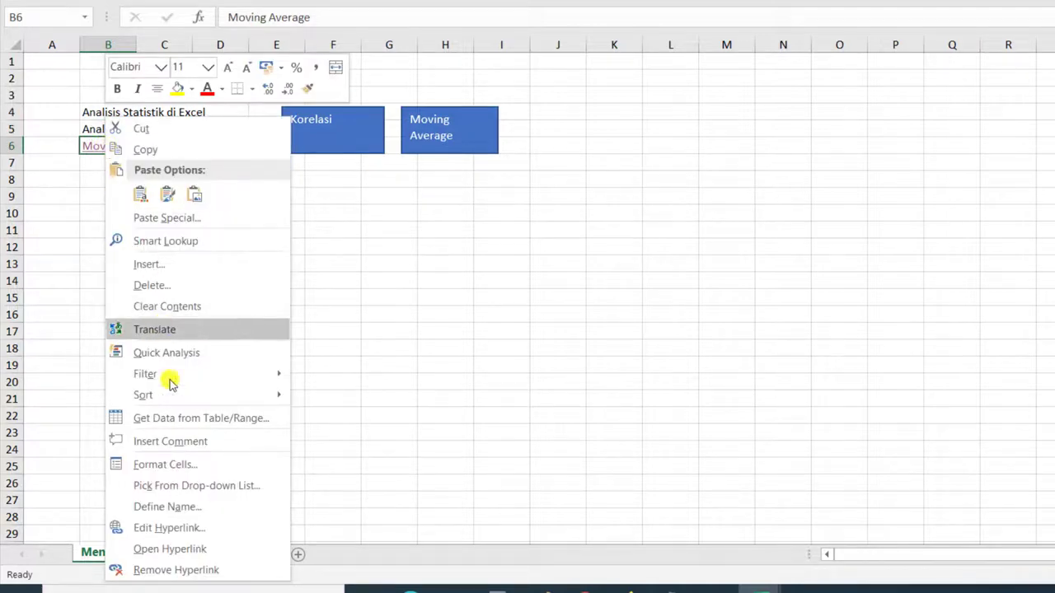
click(232, 570)
click(327, 383)
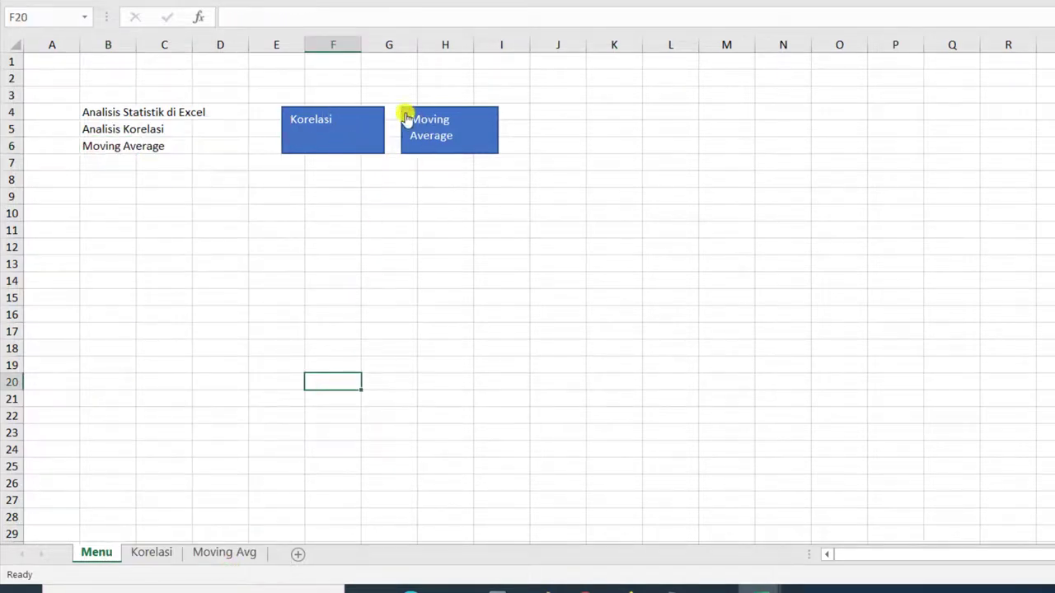
Step: Remove the links from both the Korelasi and Moving Average rectangles on the Menu sheet
right_click(352, 136)
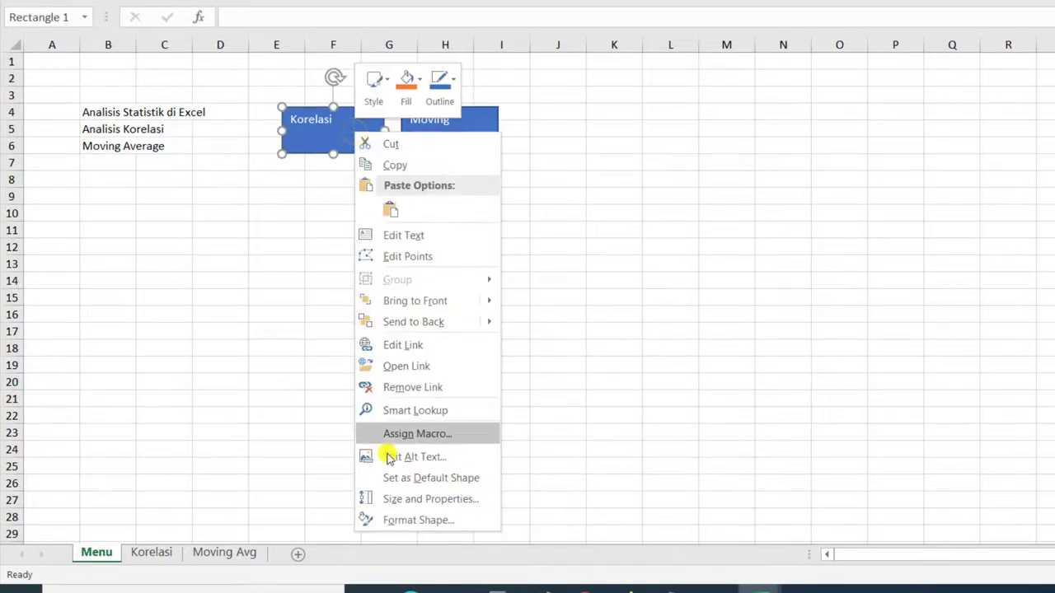
click(472, 387)
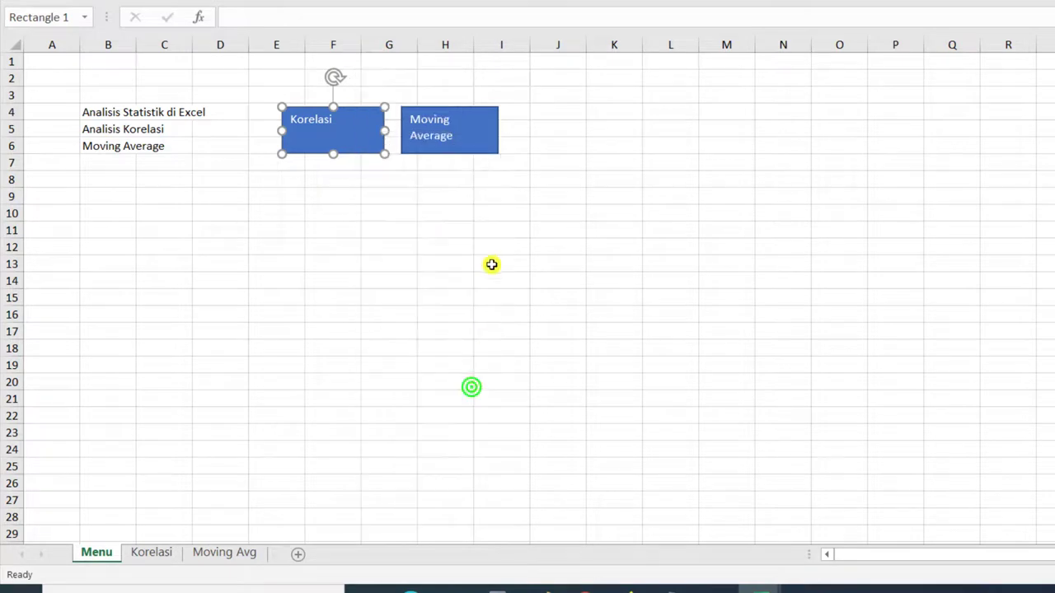
right_click(468, 135)
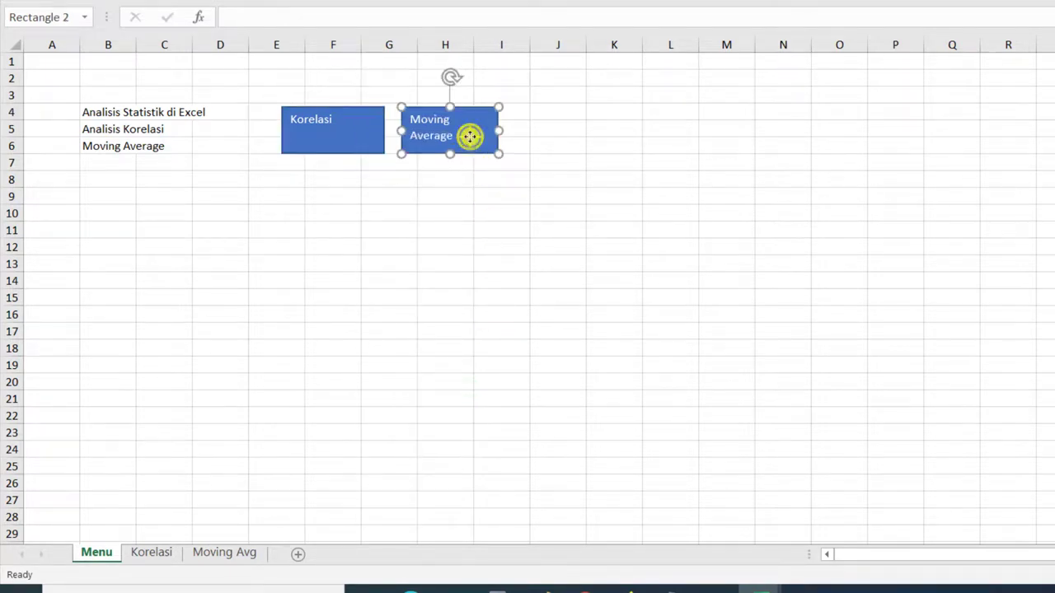
click(532, 393)
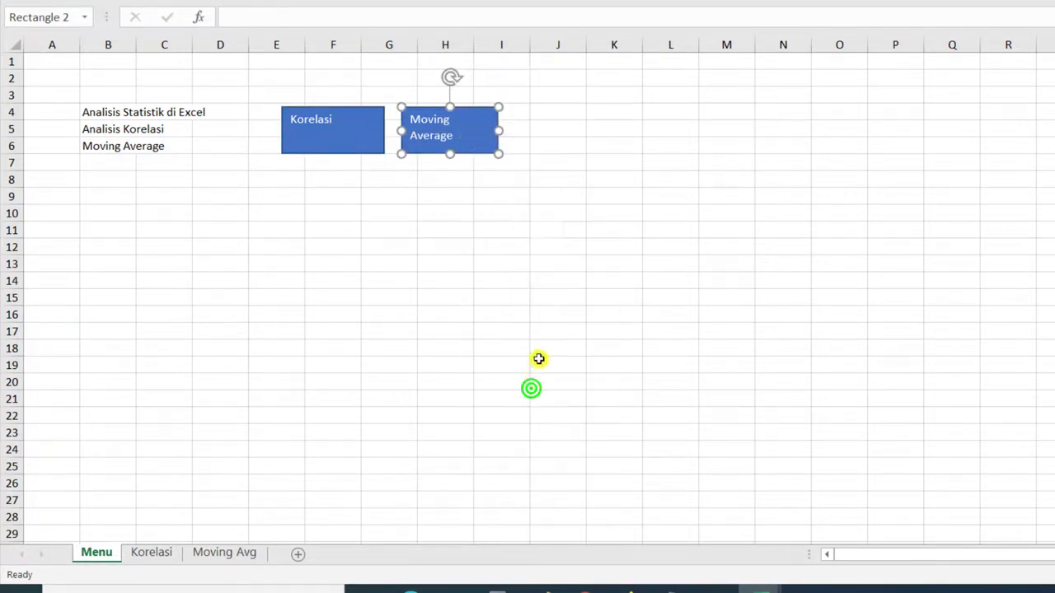
click(537, 332)
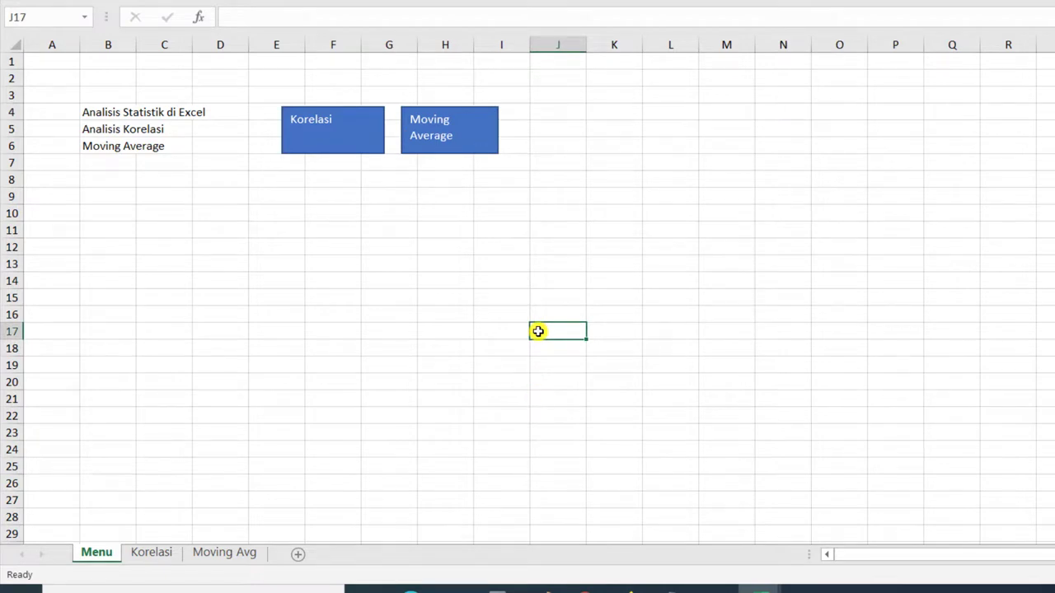